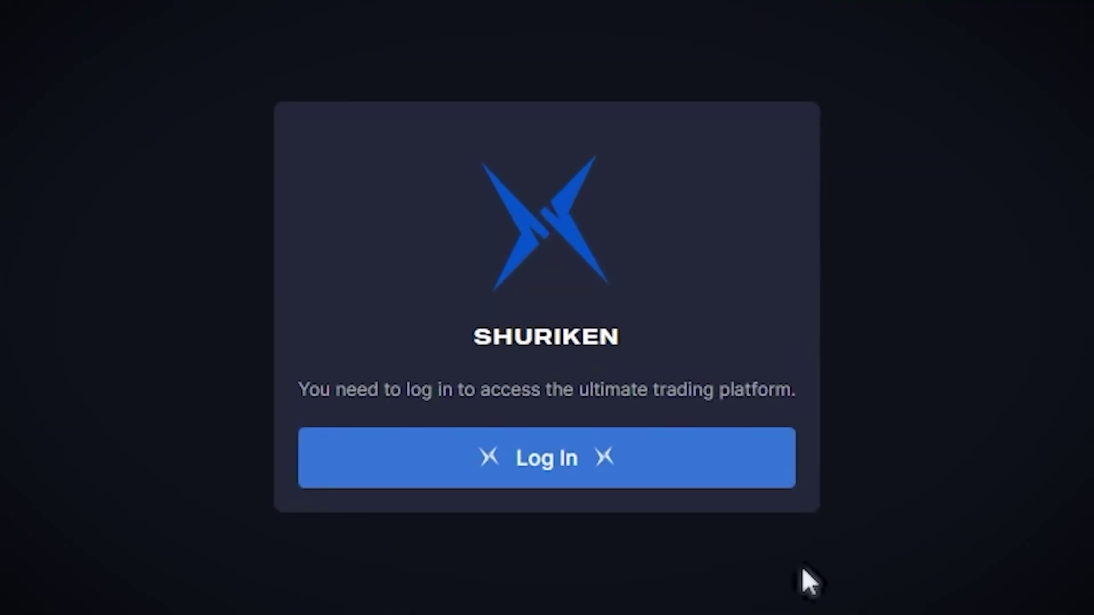
Log in to the trading platform by connecting the MetaMask wallet.
left_click(665, 474)
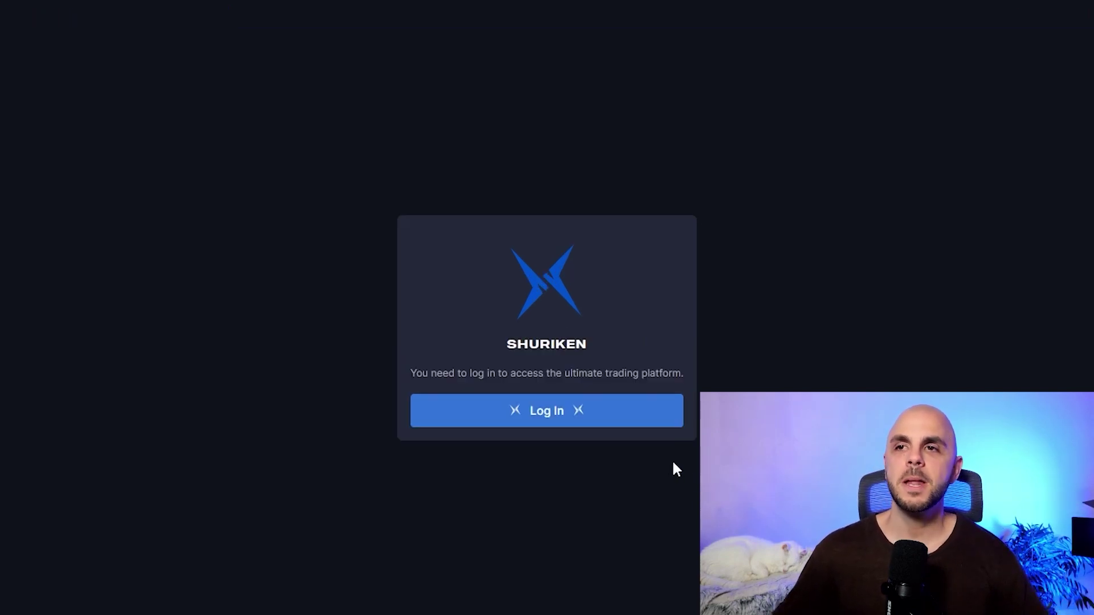
left_click(615, 420)
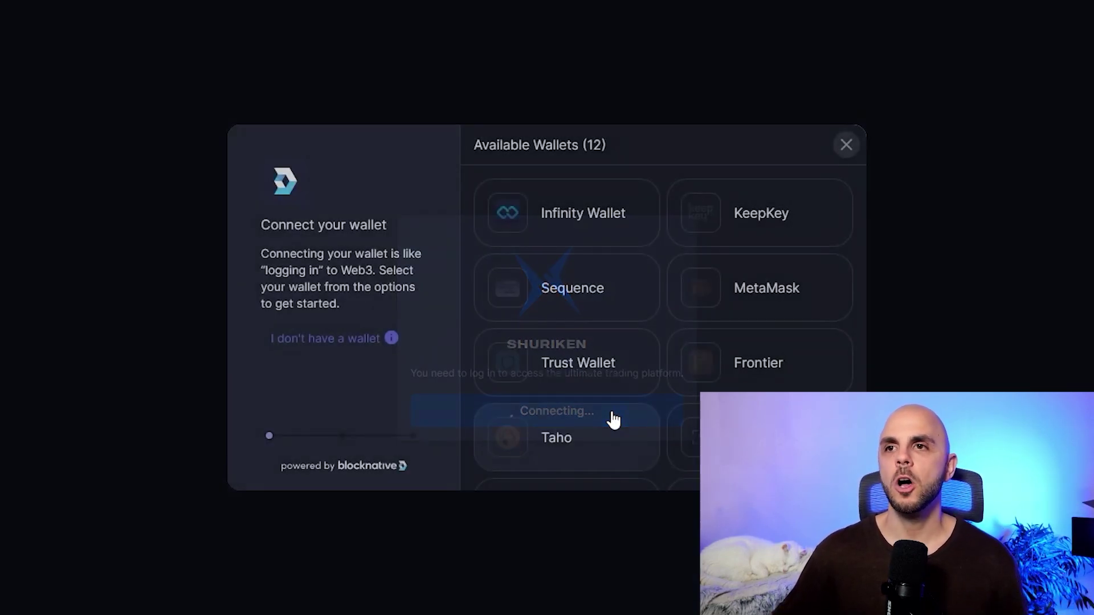
left_click(758, 302)
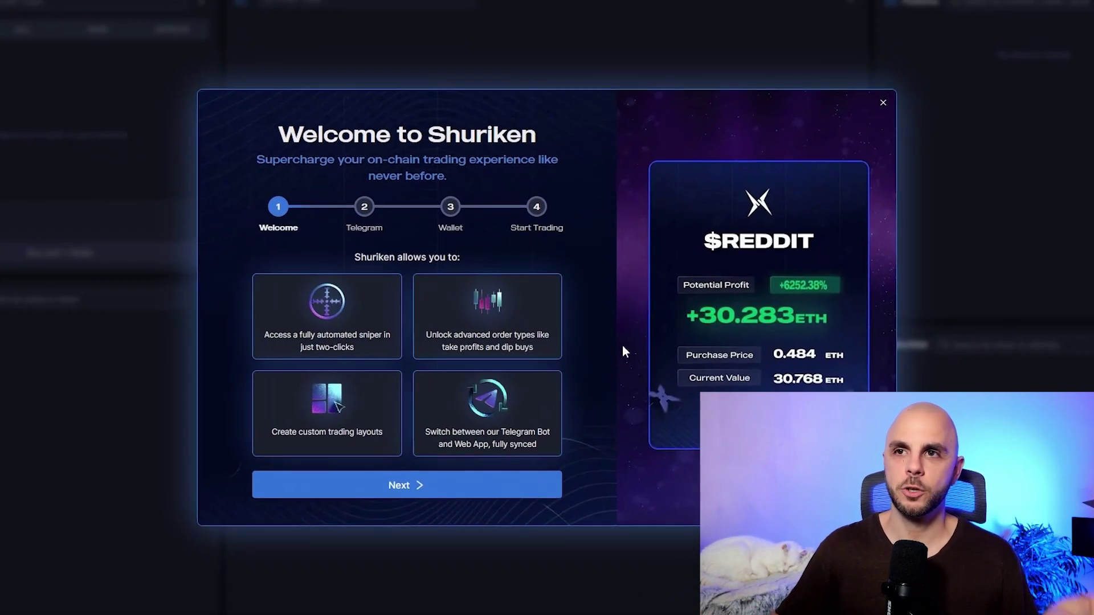
Advance the onboarding past the welcome and Telegram sync pages, and enter 0.03 ETH as the custom wallet deposit amount.
left_click(406, 488)
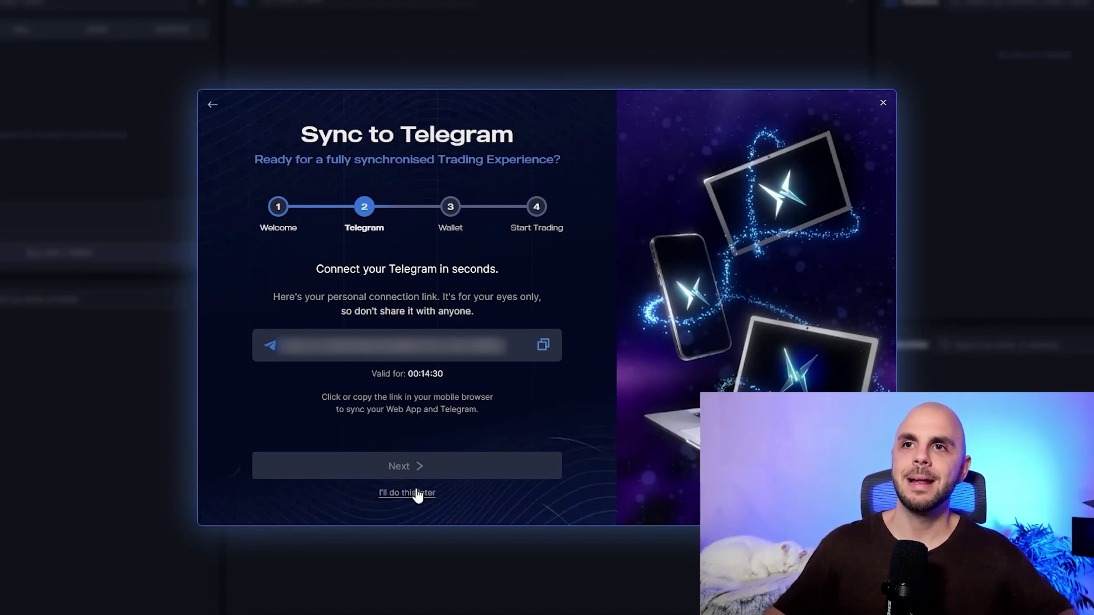
left_click(430, 463)
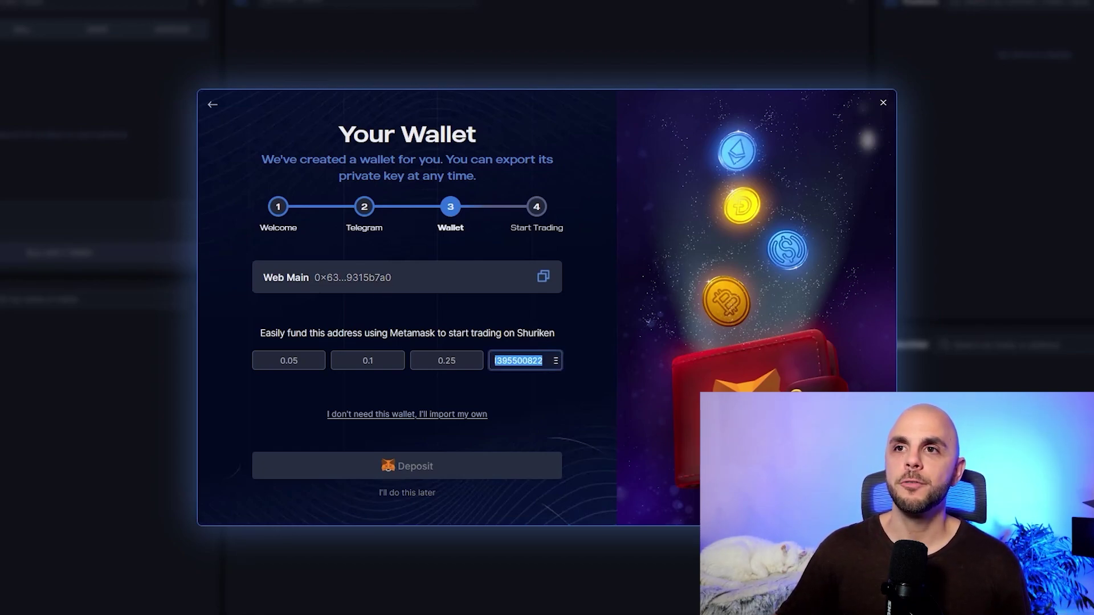
type("0.03")
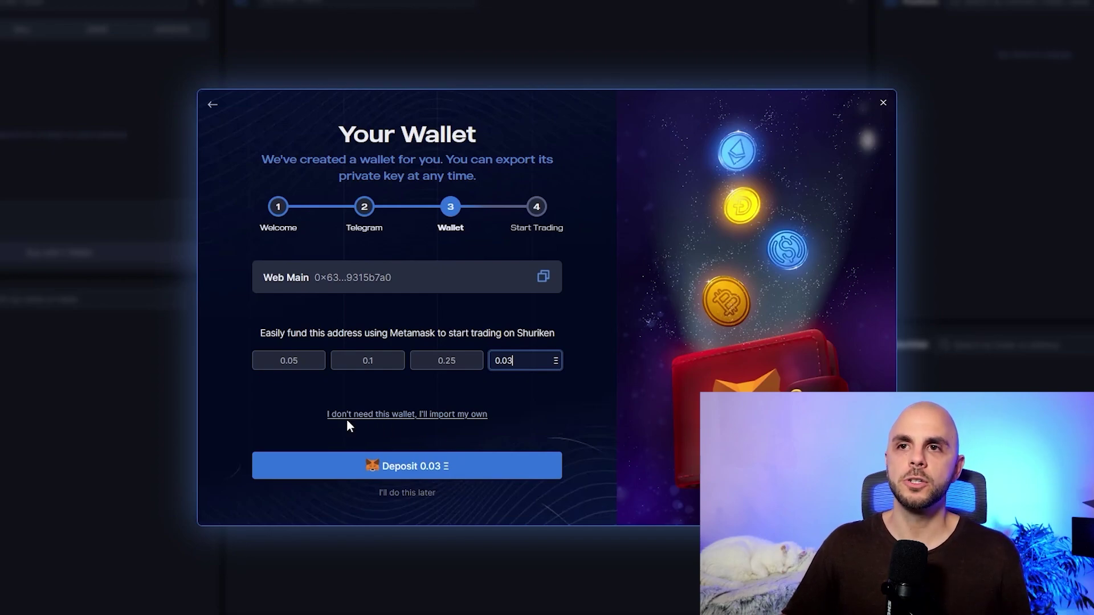
Try importing an own wallet by entering a wallet name and private key.
left_click(477, 416)
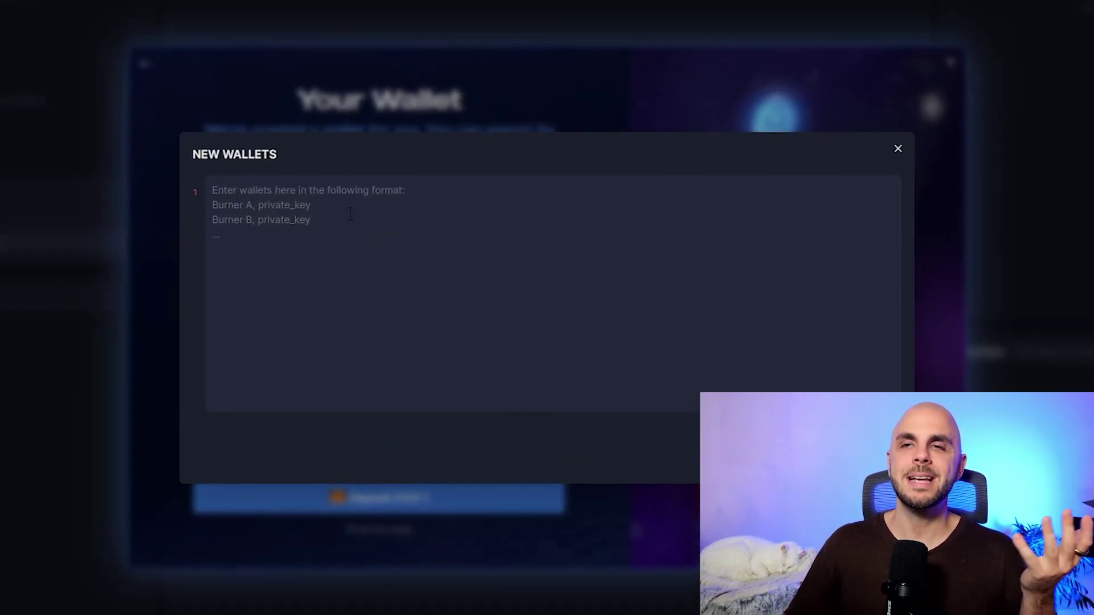
left_click(351, 214)
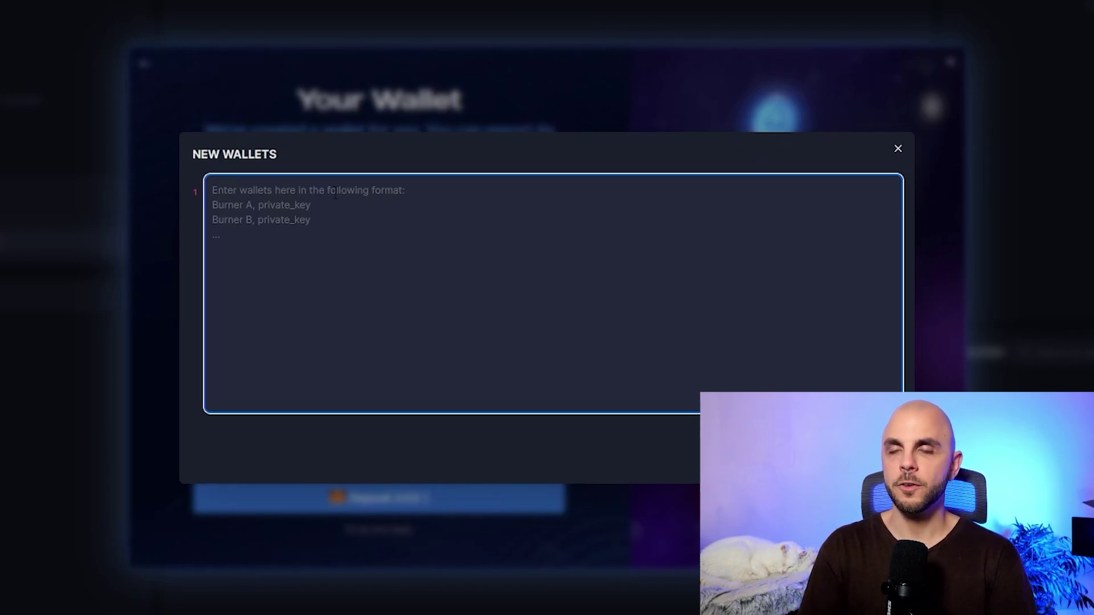
type("name, 0x")
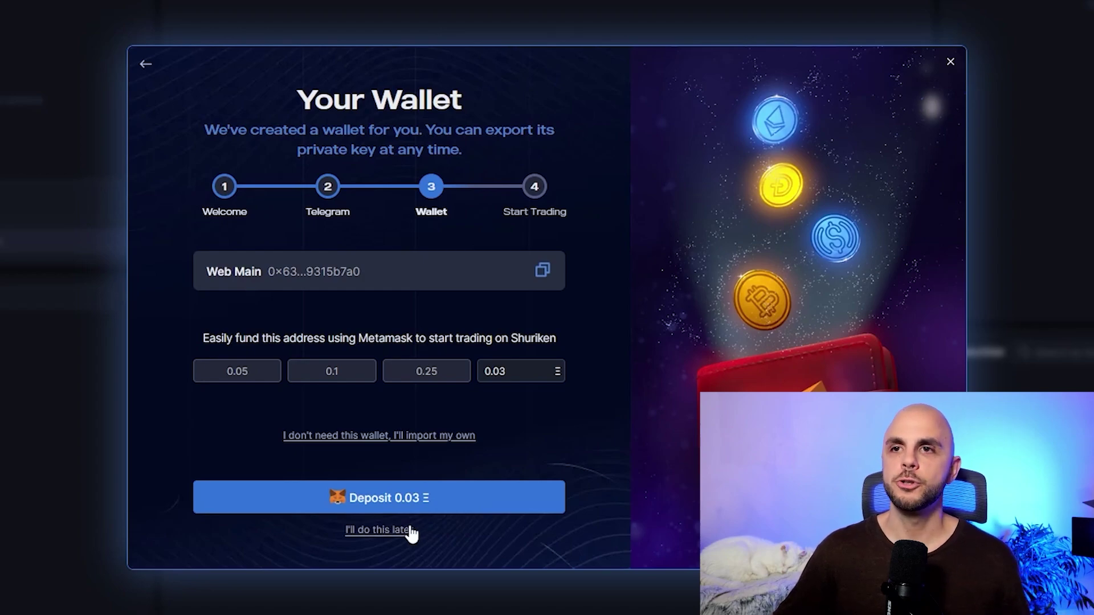
Skip the wallet deposit and finish the onboarding to start trading.
left_click(409, 531)
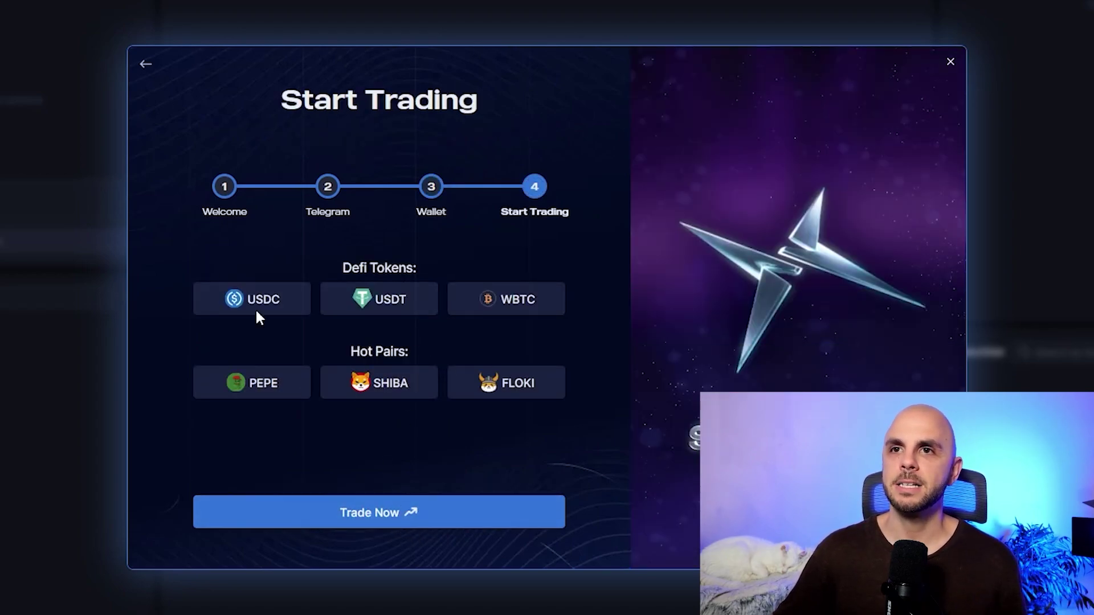
left_click(359, 516)
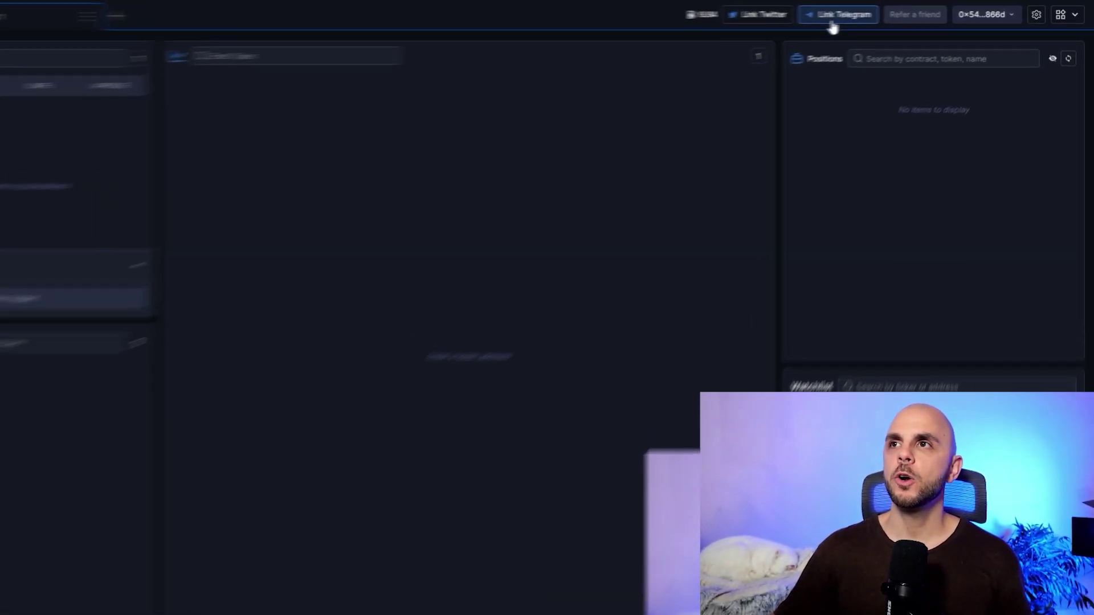
Review how to link a Telegram account with the /link command and a unique code, leaving the account unlinked.
left_click(833, 17)
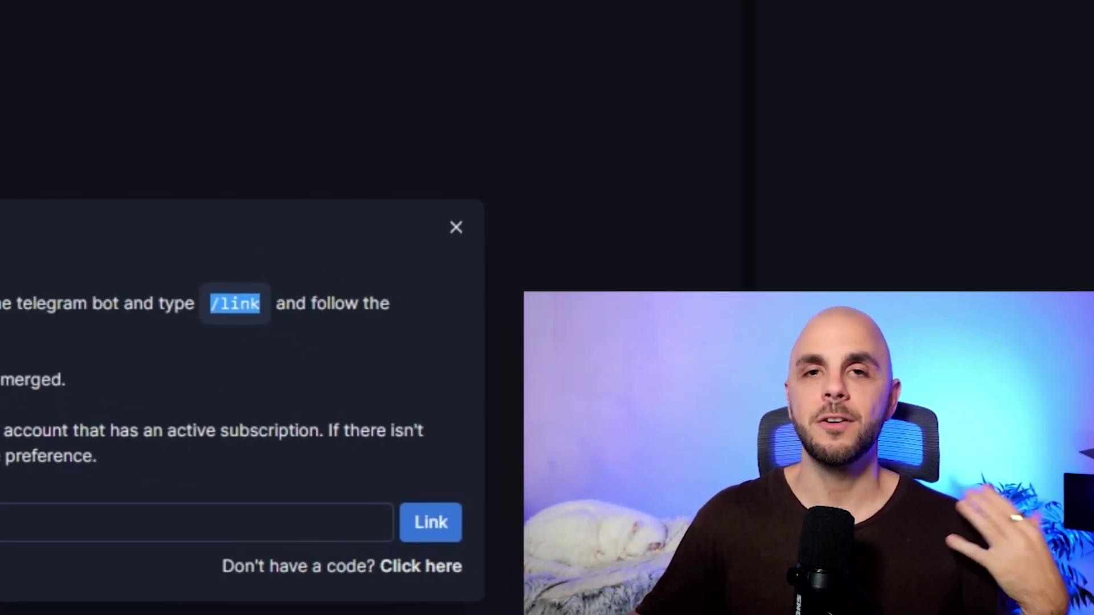
left_click(6, 516)
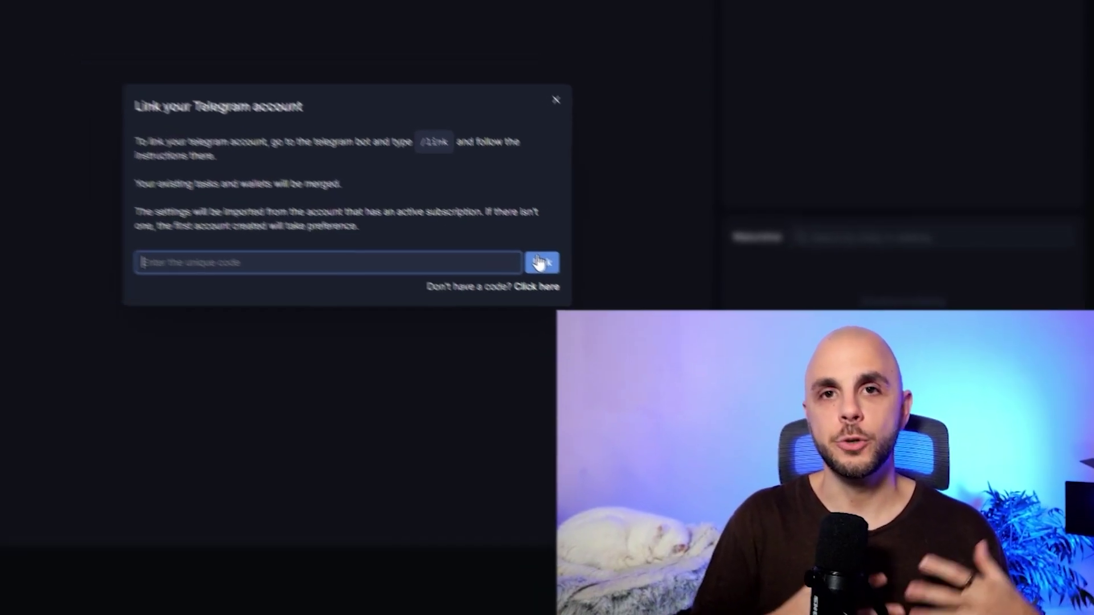
left_click(787, 175)
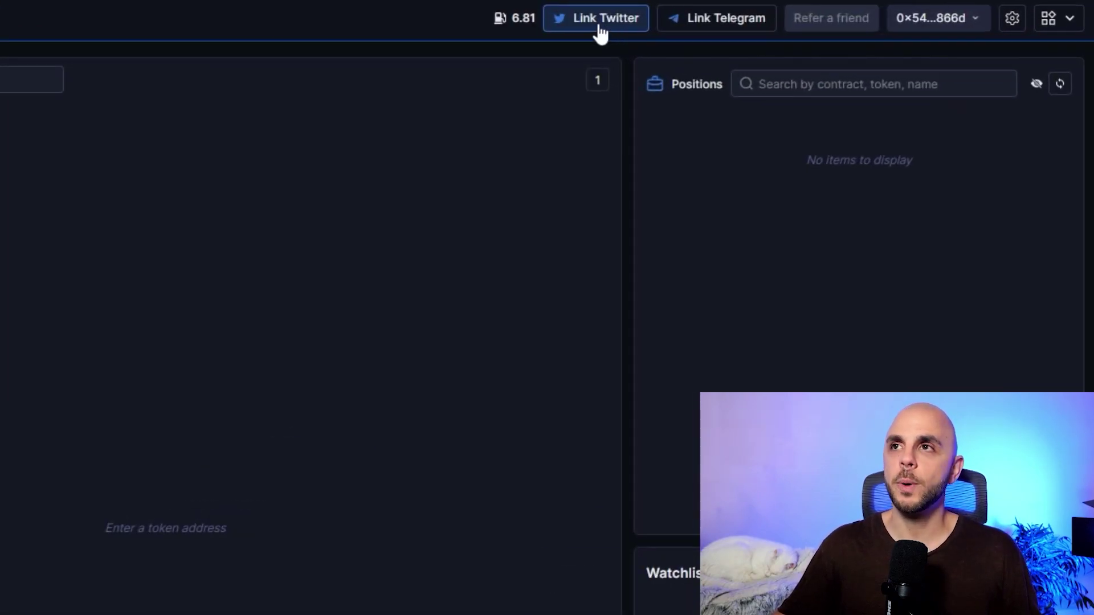
Link the Twitter account by reviewing the requested permissions and authorizing Shuriken Trade to access the X account.
left_click(602, 31)
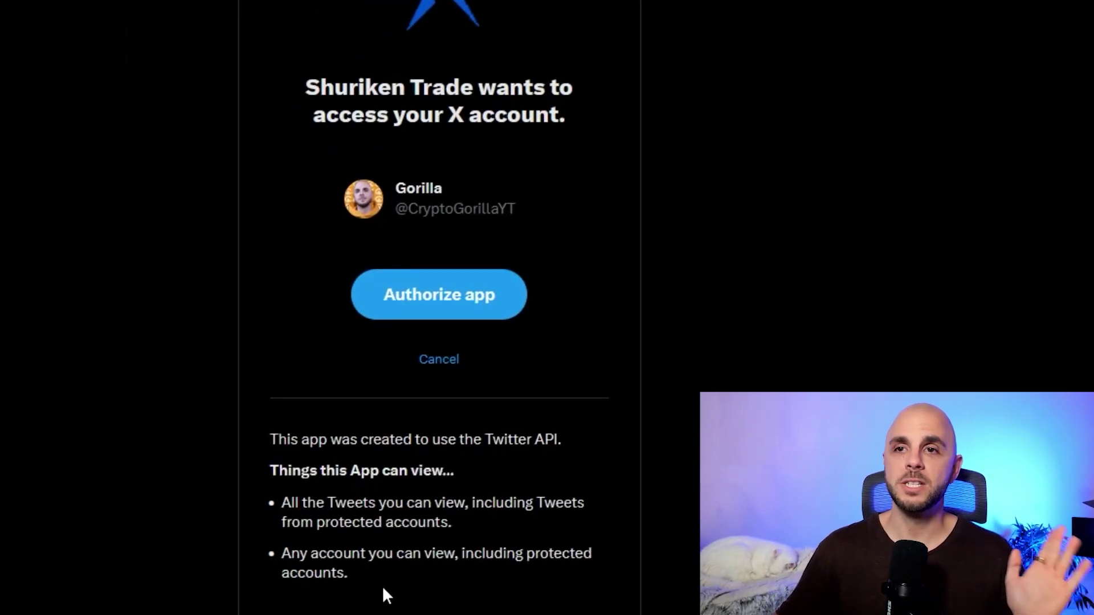
left_click_drag(383, 593, 268, 453)
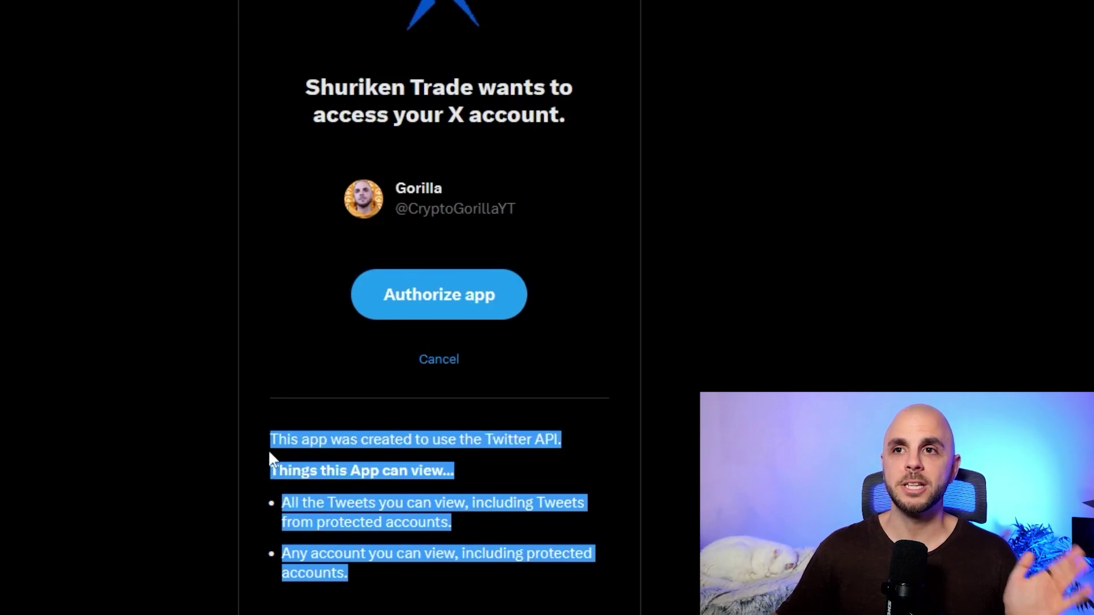
left_click(637, 447)
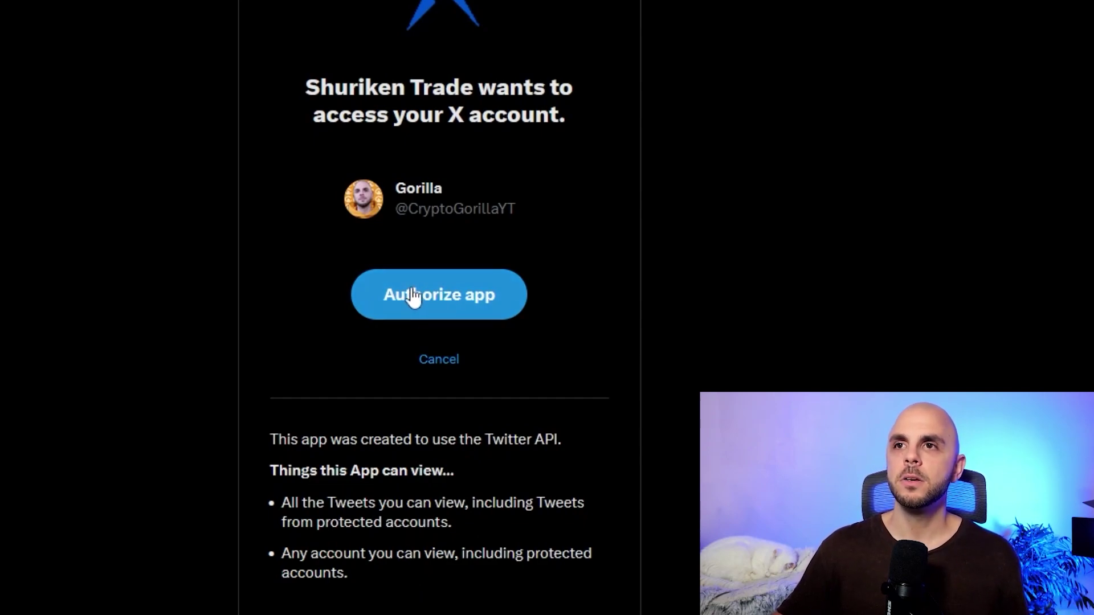
left_click(442, 297)
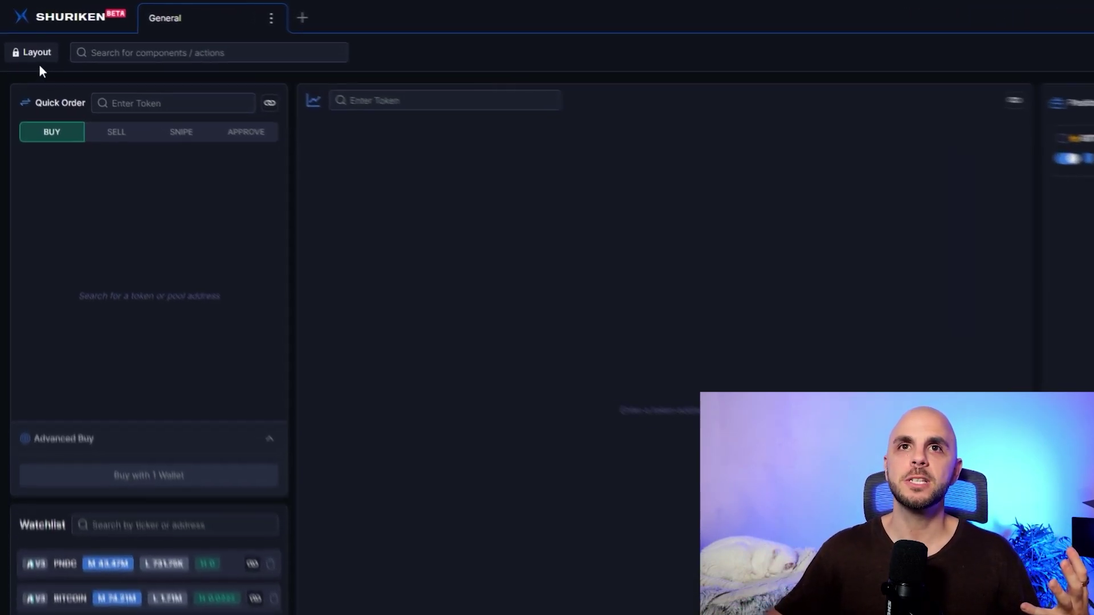
Try moving the chart and Positions components around the General grid with the layout unlocked.
left_click(54, 71)
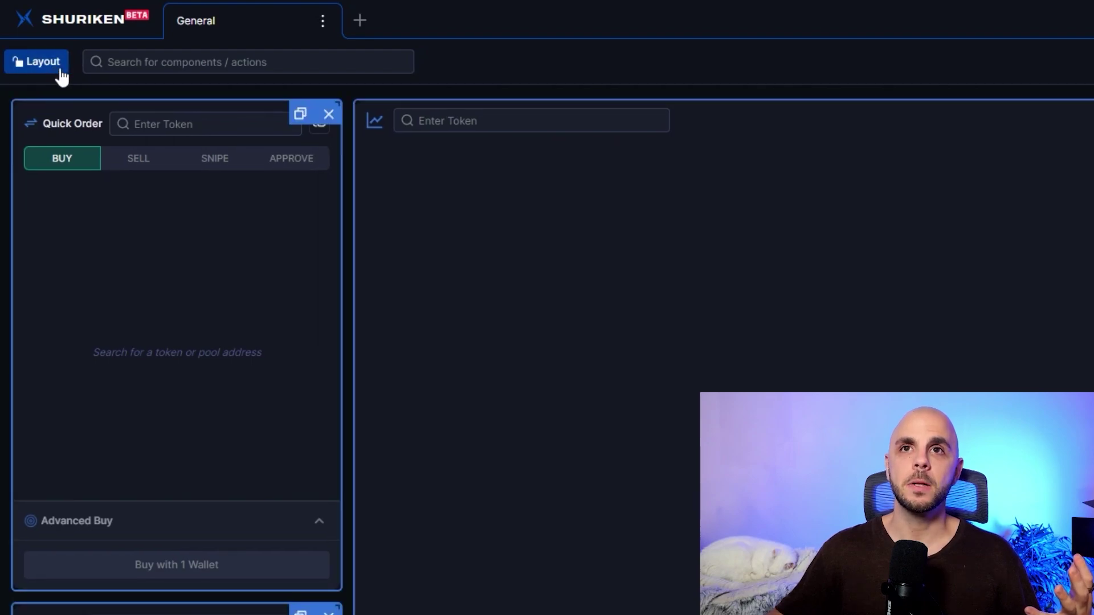
left_click_drag(719, 220, 1093, 274)
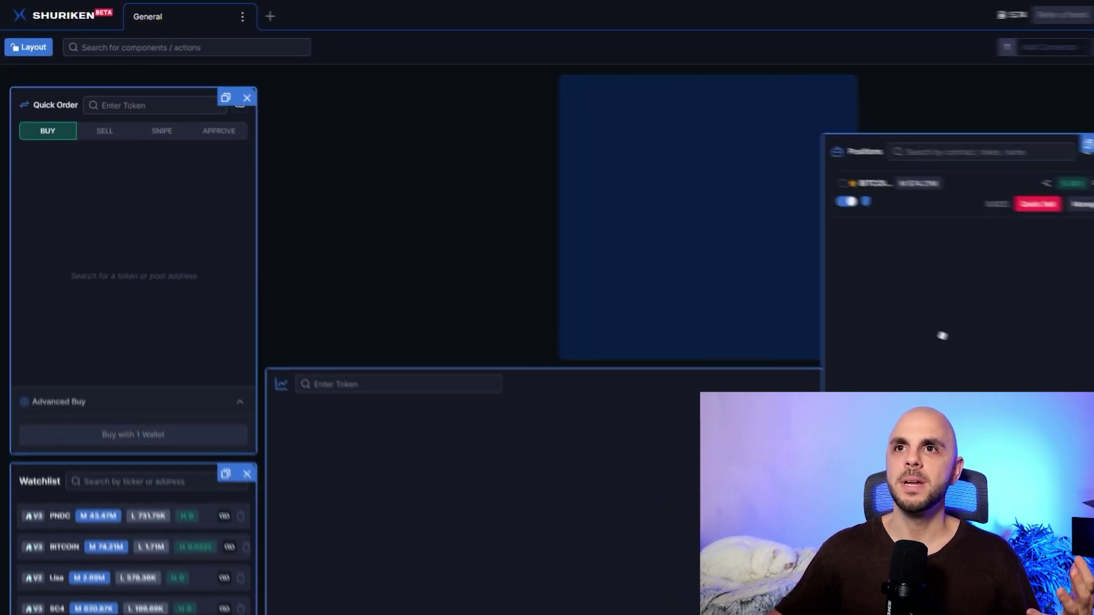
left_click_drag(912, 183, 771, 215)
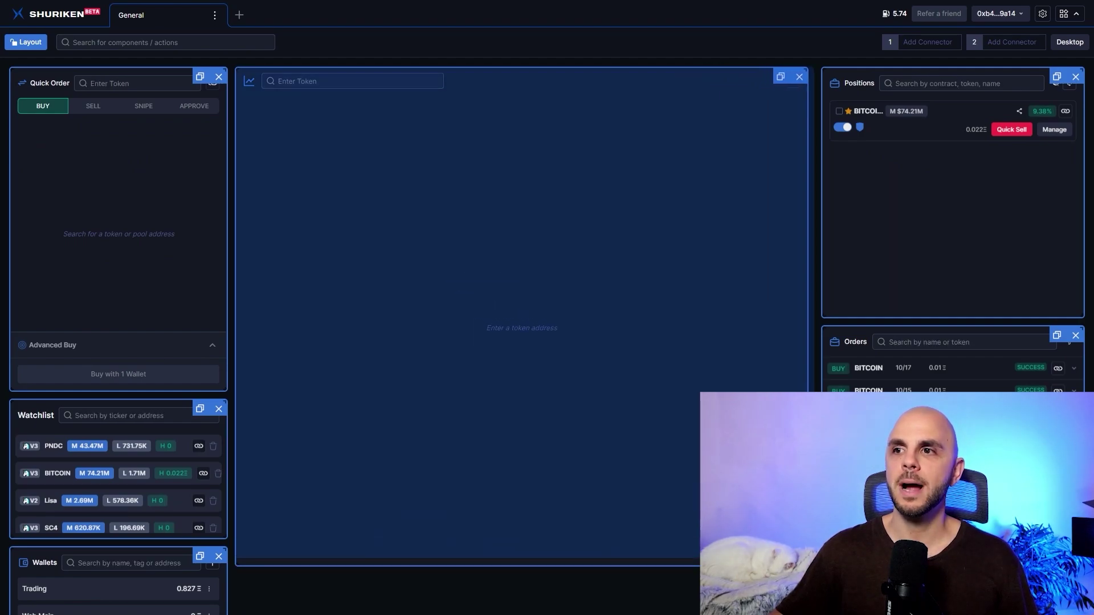
key("Escape")
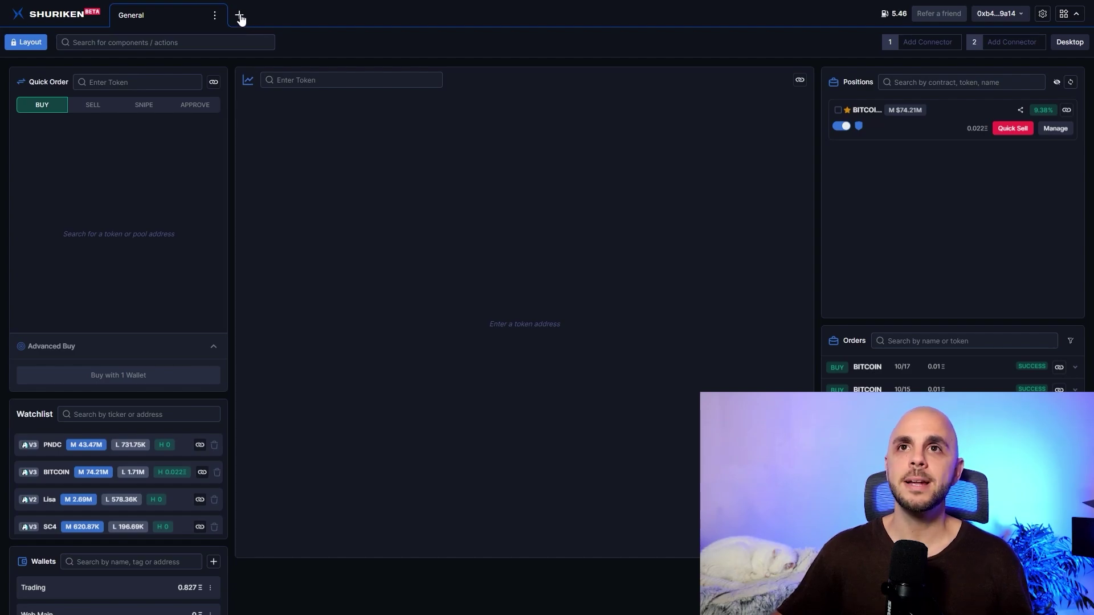
Add three new empty grids, Grid 2, Grid 3 and Grid 4, beside the General grid.
left_click(240, 16)
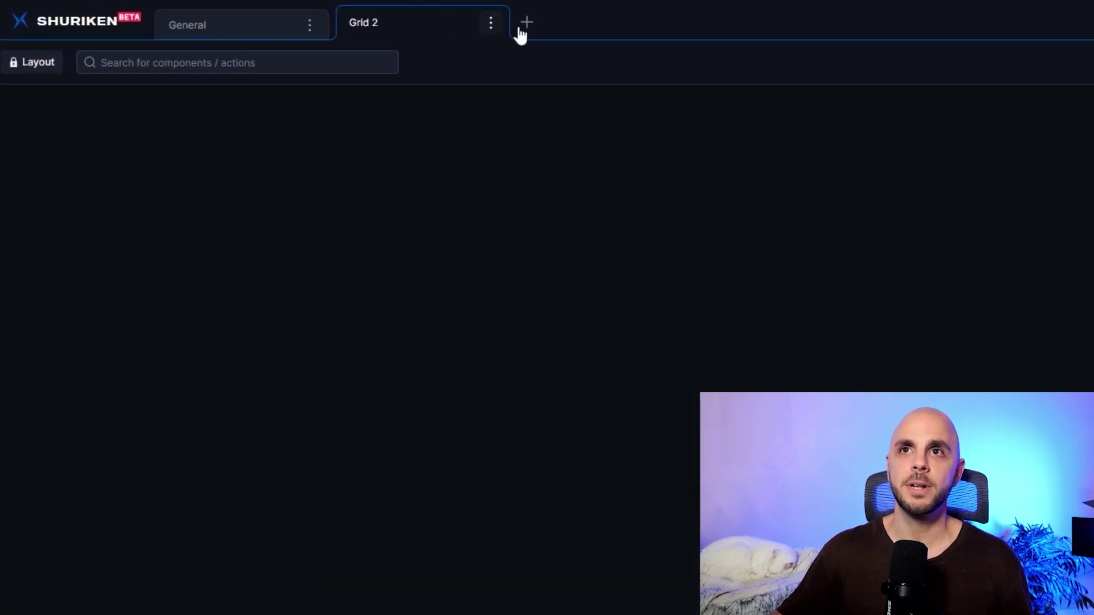
left_click(363, 16)
left_click(707, 24)
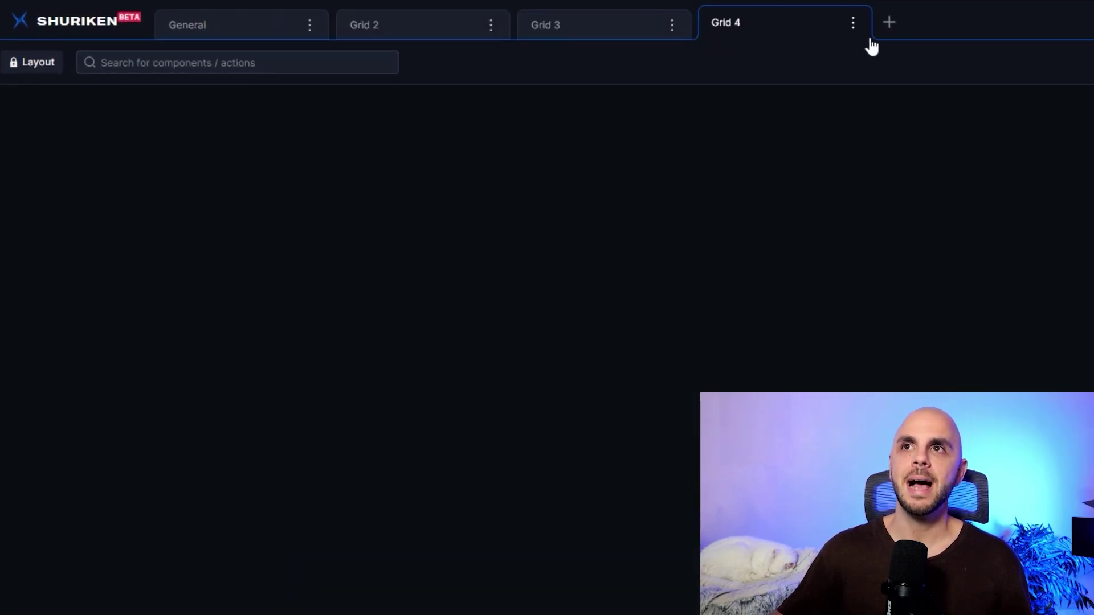
Try the rename option of Grid 2 and look through the other new grids.
left_click(418, 25)
left_click(490, 24)
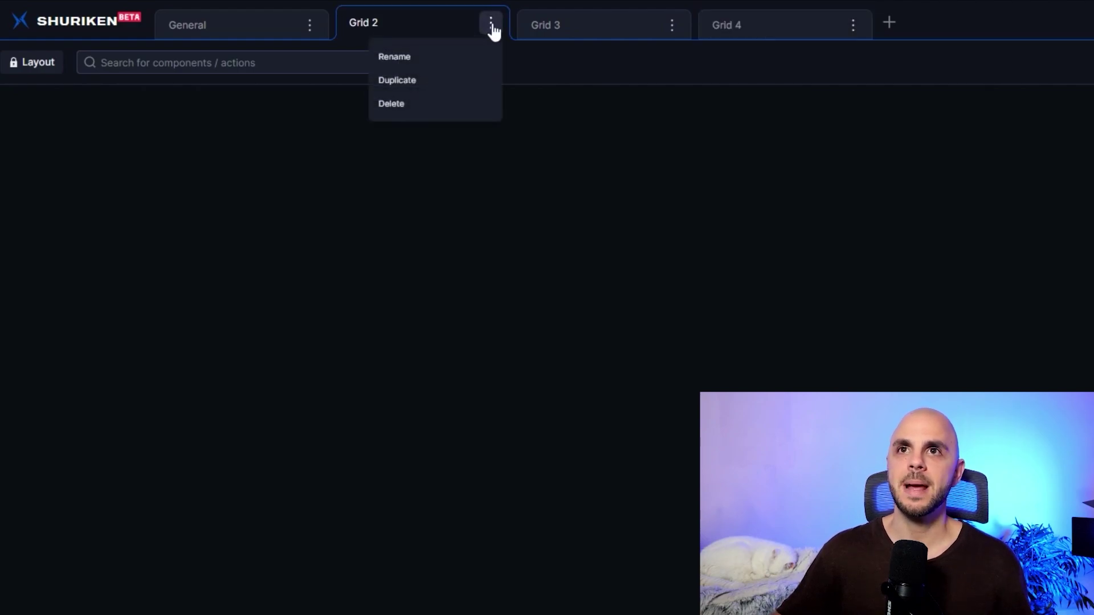
left_click(428, 62)
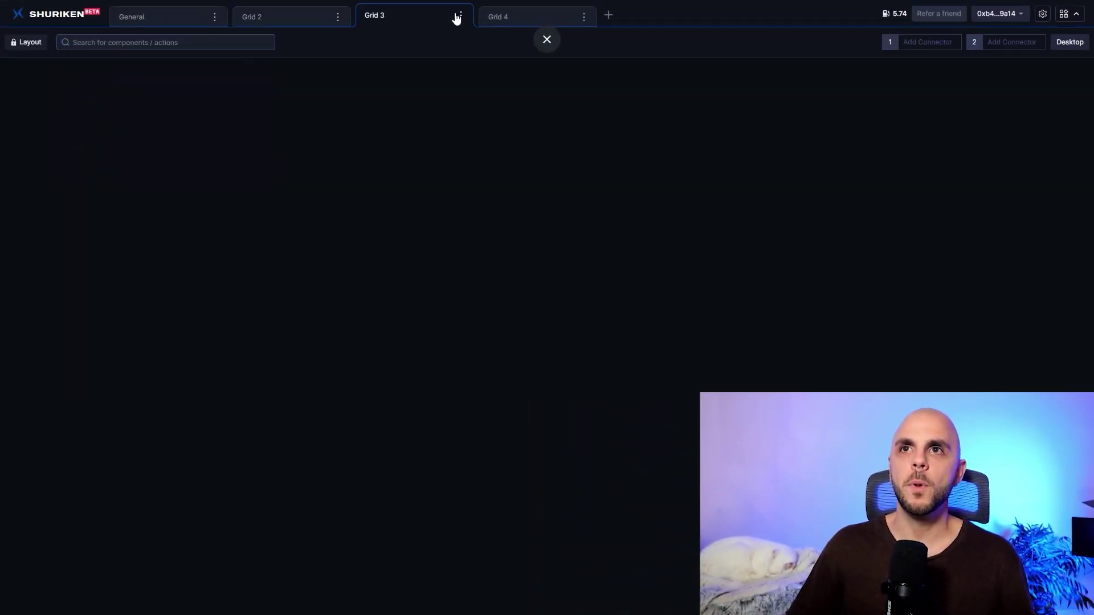
left_click(511, 17)
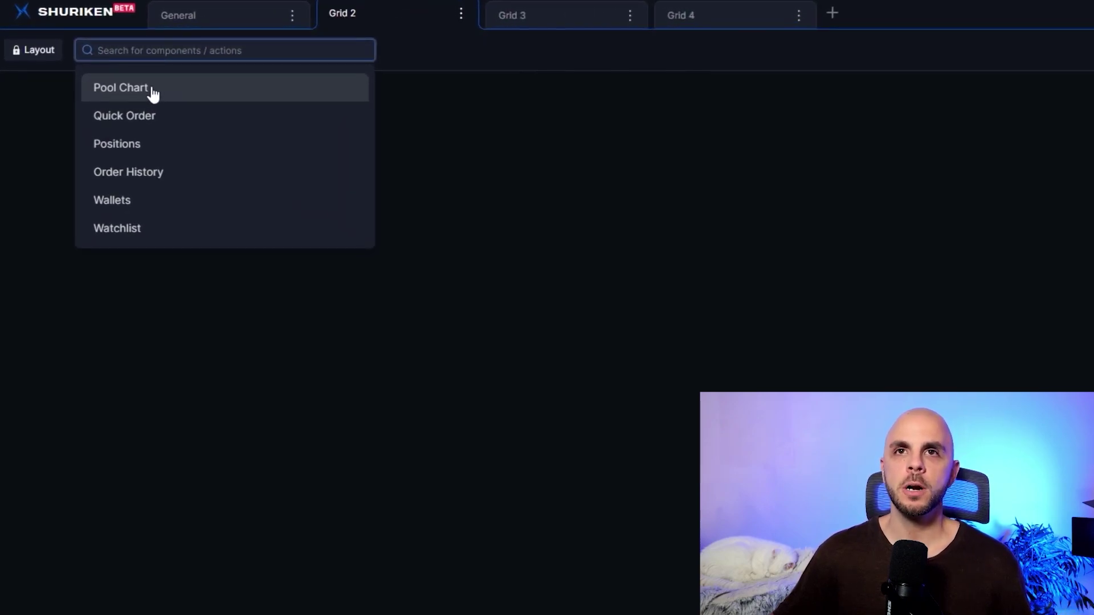
Add a Pool Chart component to Grid 2, enlarge it and lock the layout.
left_click(154, 94)
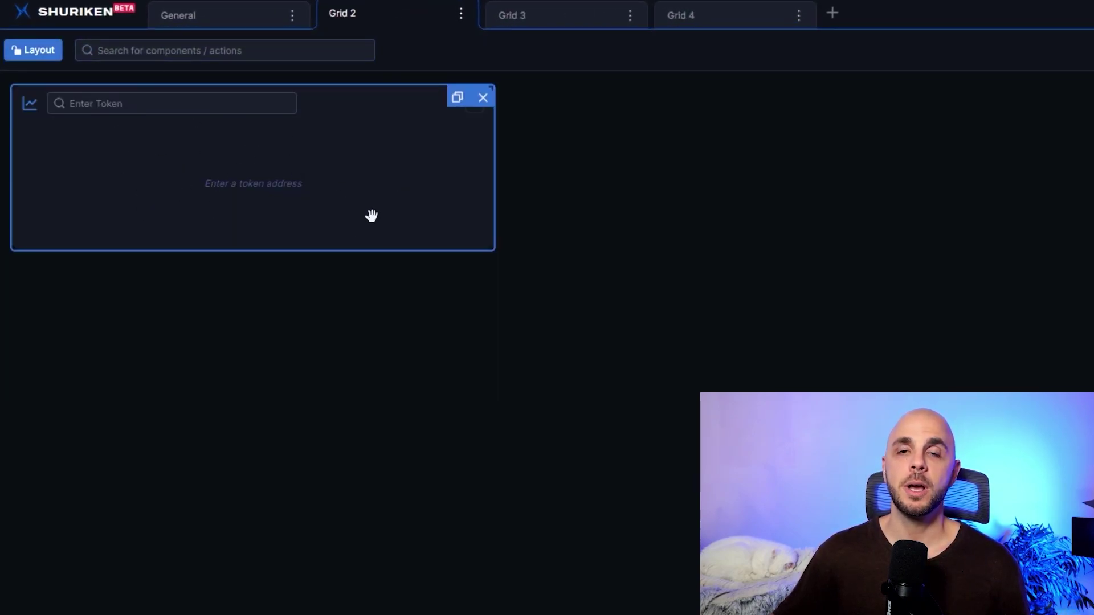
left_click_drag(488, 249, 866, 612)
left_click(43, 56)
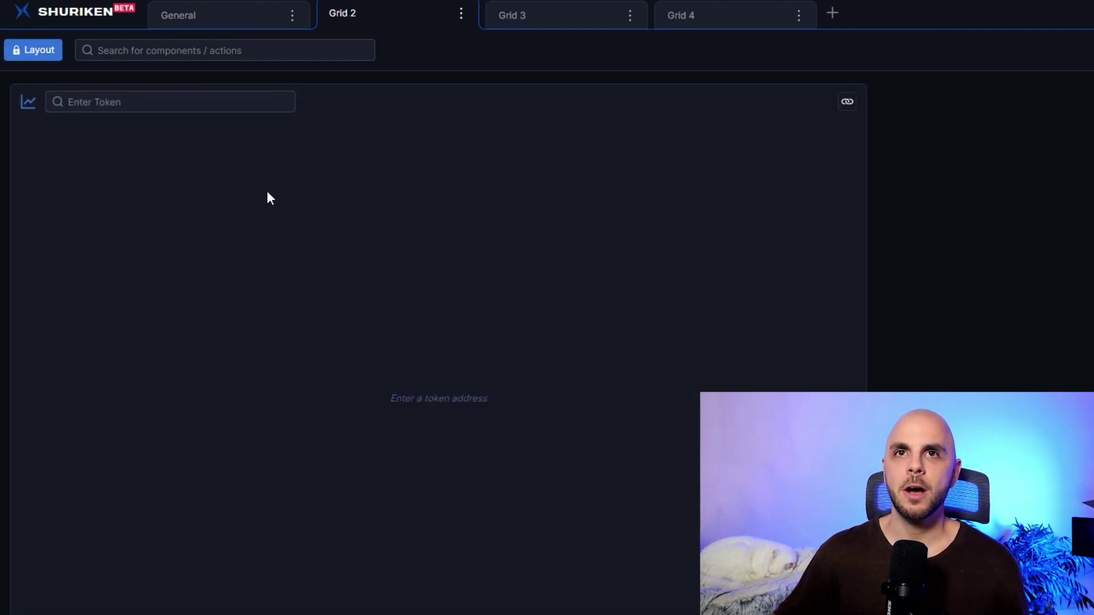
Load the SC4 token into the pool chart by its copied address and zoom in on its candles.
left_click(120, 101)
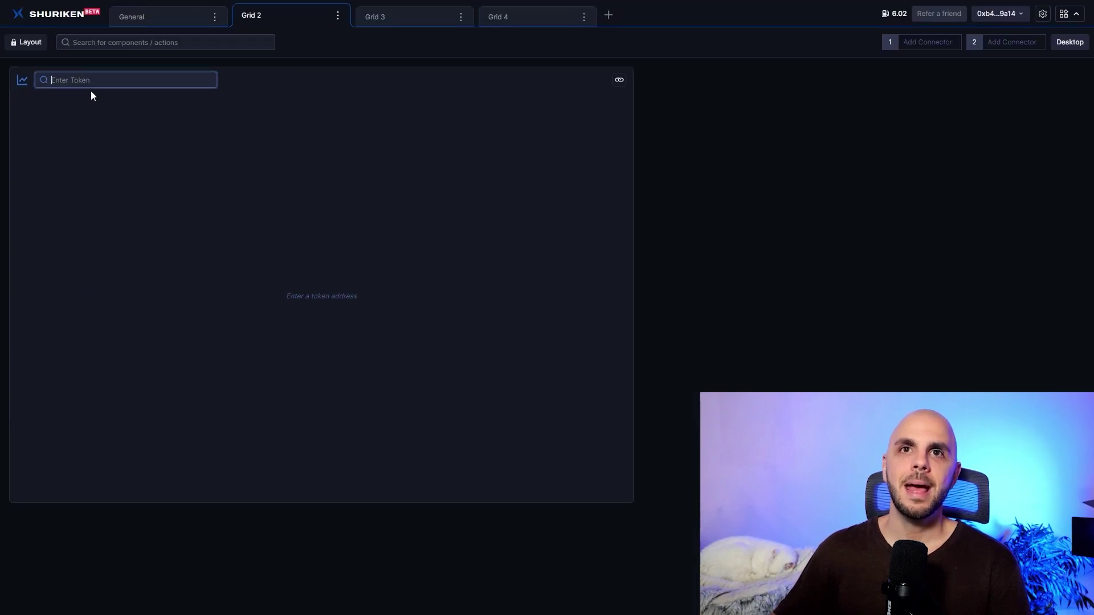
key("ctrl+v")
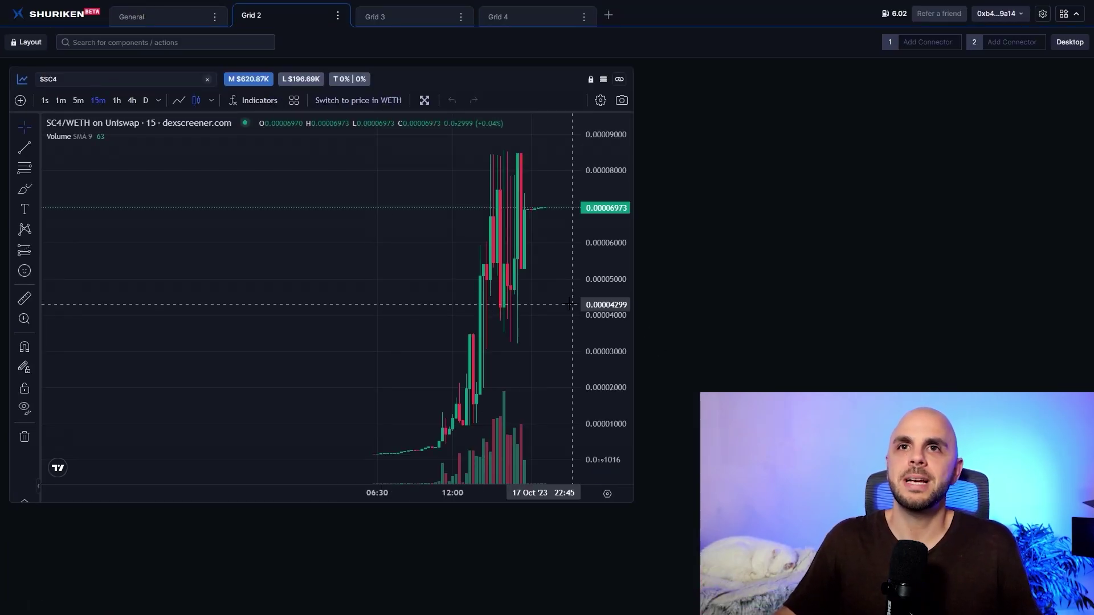
scroll(442, 299, "up", 5)
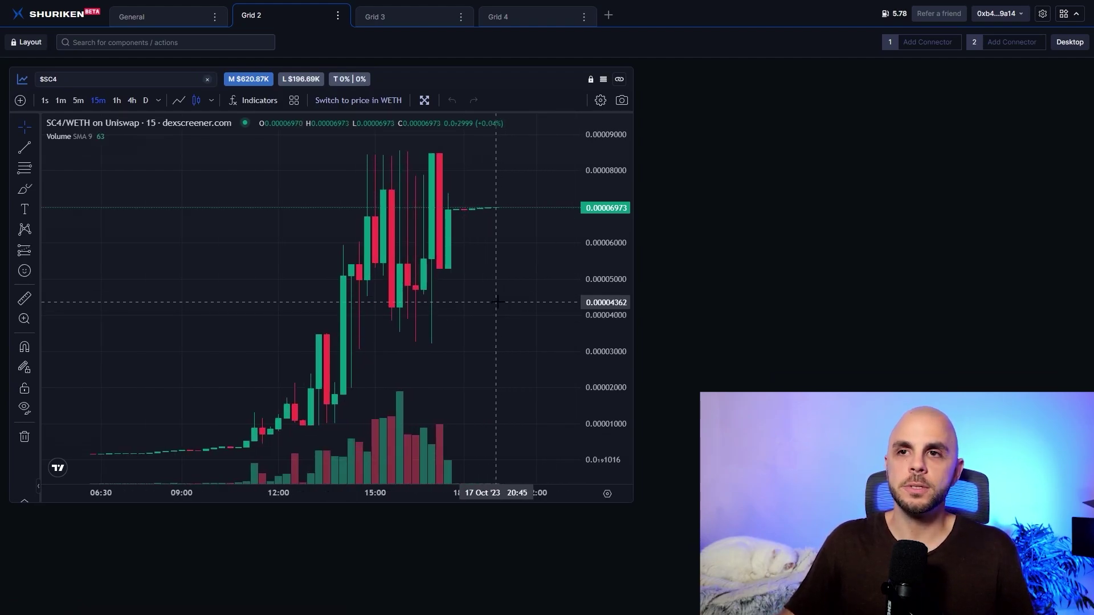
Draw a trend line along the SC4 price rise up to about 0.00008442 and delete it again.
left_click(23, 148)
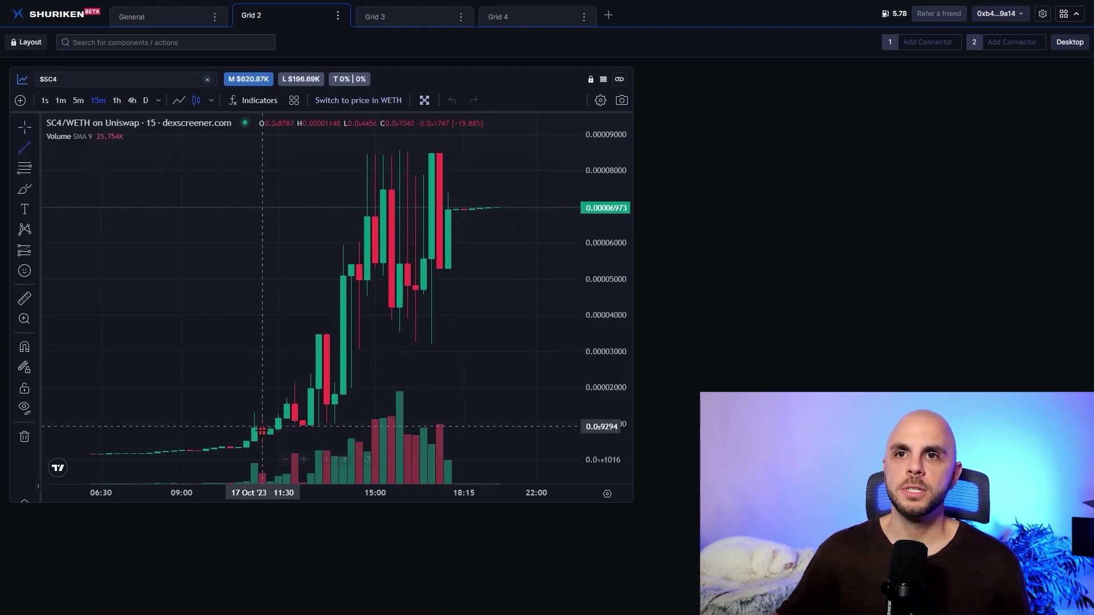
left_click(230, 439)
left_click(383, 154)
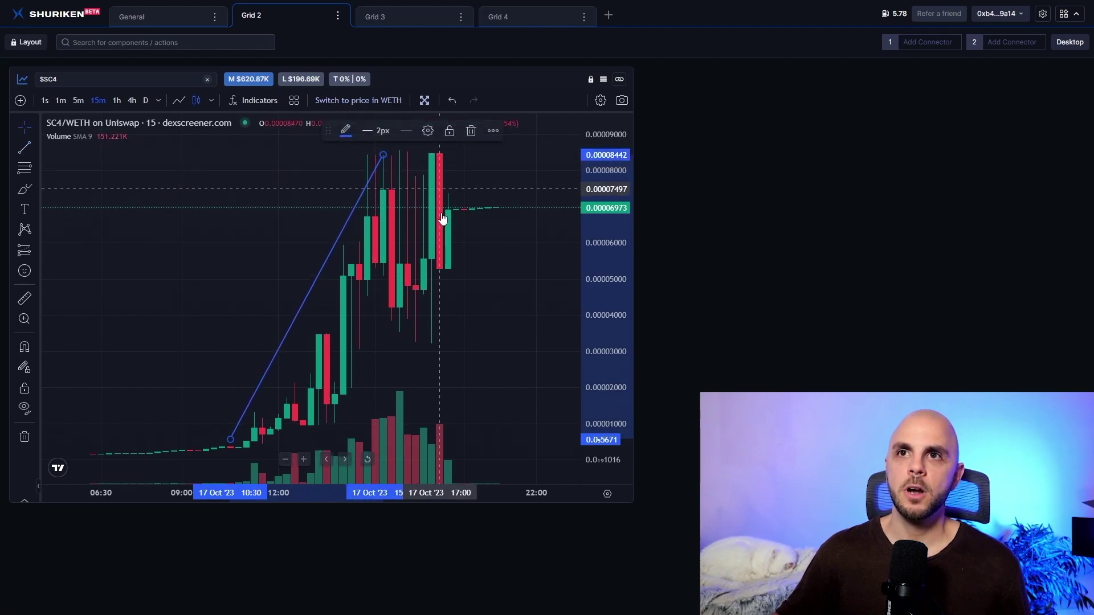
left_click(471, 131)
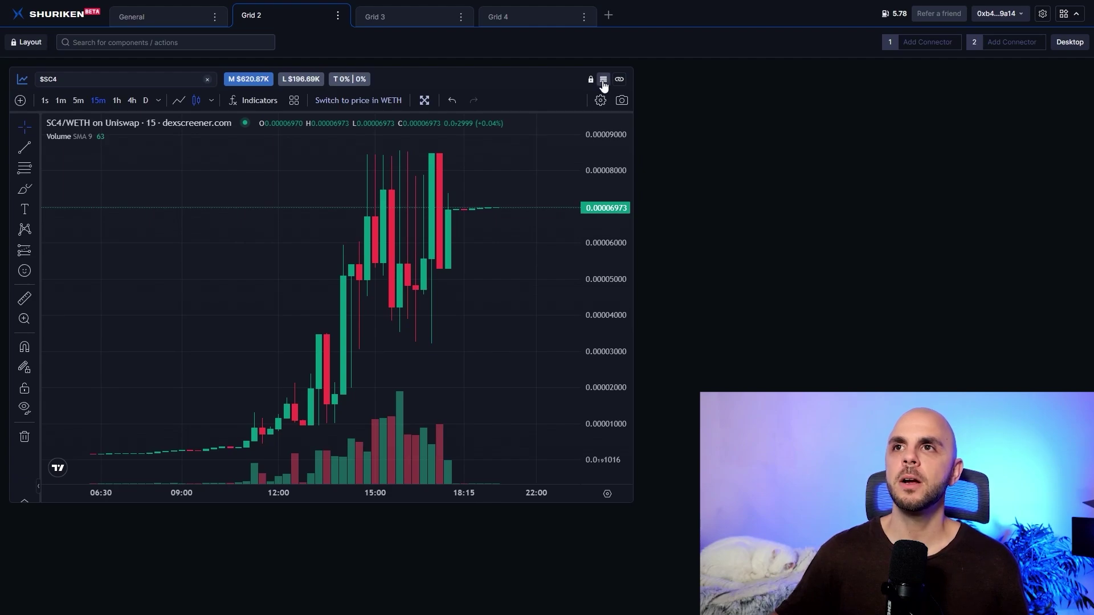
Show the token info in the SC4 pool chart and examine the pair details, such as liquidity, pooled amounts and security ratings.
left_click(603, 80)
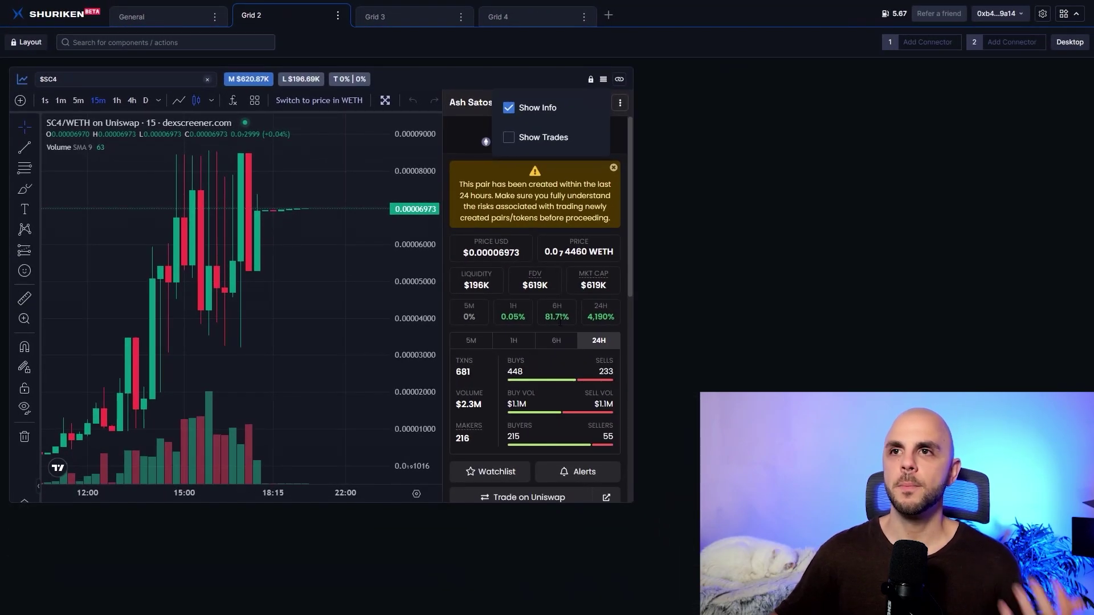
scroll(754, 431, "down", 3)
scroll(557, 325, "down", 3)
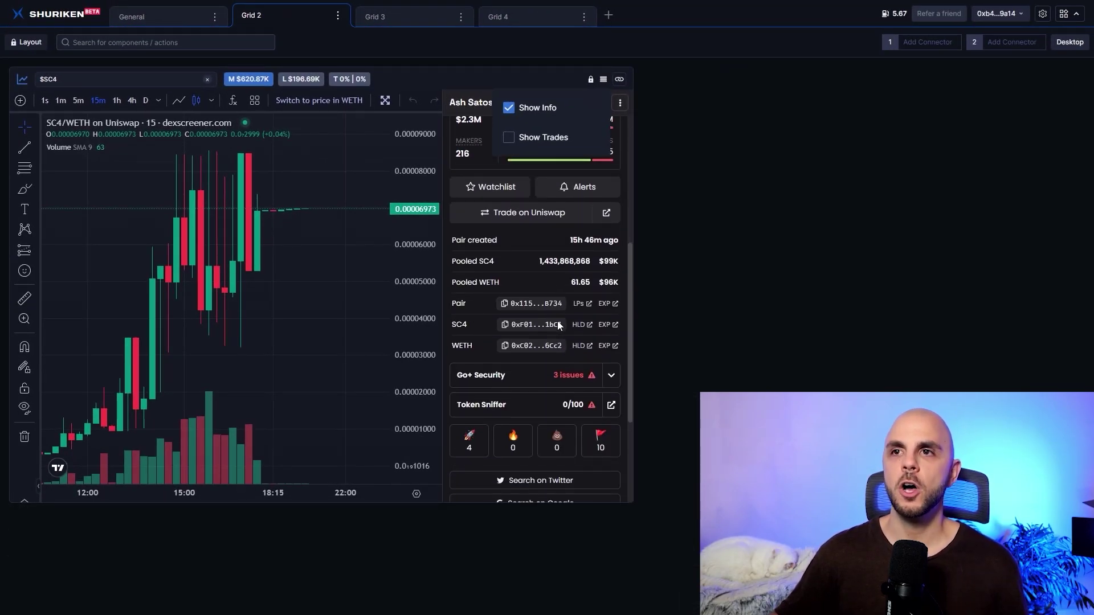
scroll(551, 228, "up", 5)
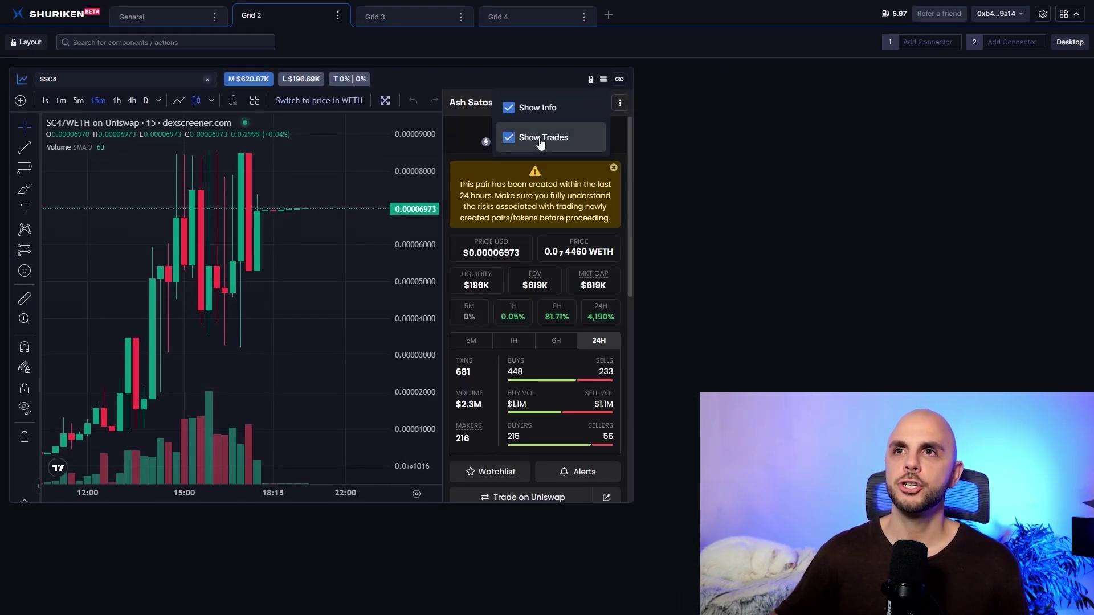
Show the trades in the SC4 pool chart and look through the transaction list.
left_click(540, 144)
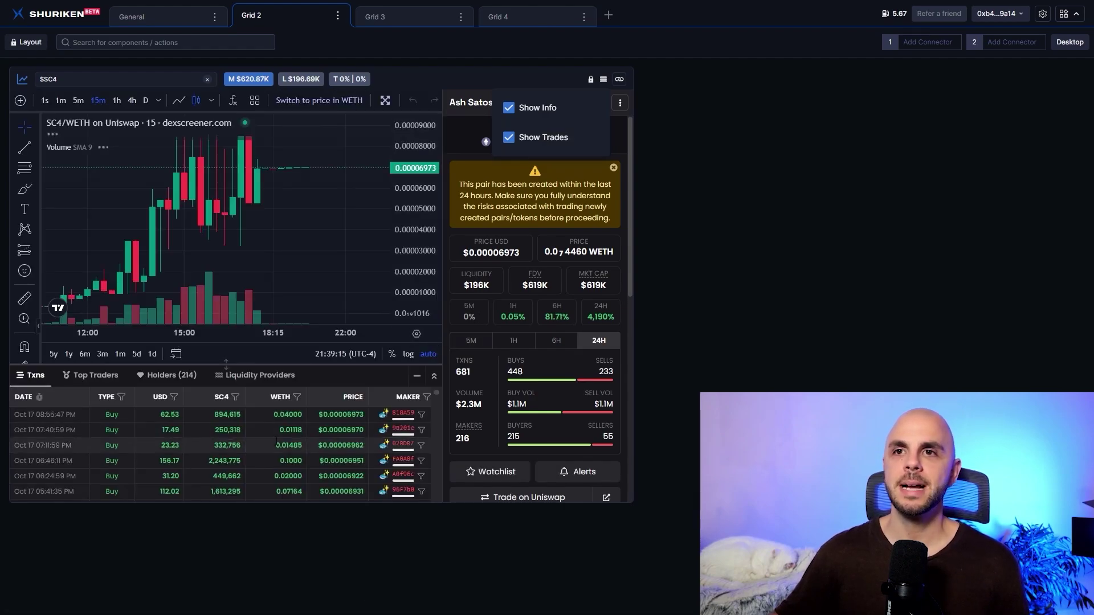
scroll(259, 440, "down", 5)
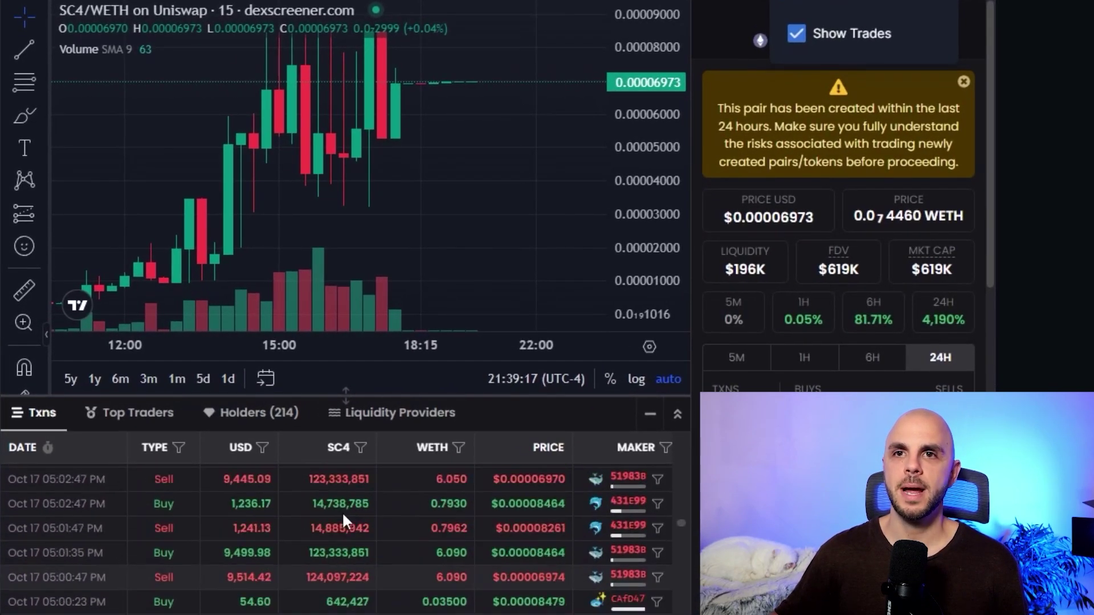
scroll(348, 520, "up", 5)
Enlarge the transaction list, extend the pool chart component downwards and lock the layout.
left_click_drag(346, 395, 346, 295)
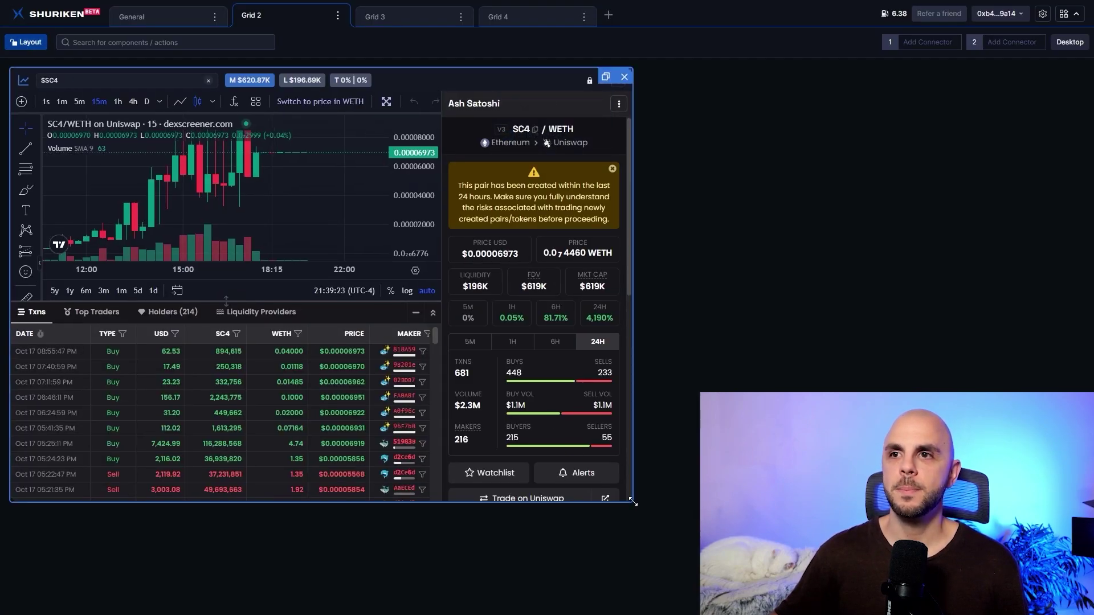
left_click_drag(632, 502, 631, 594)
left_click(36, 43)
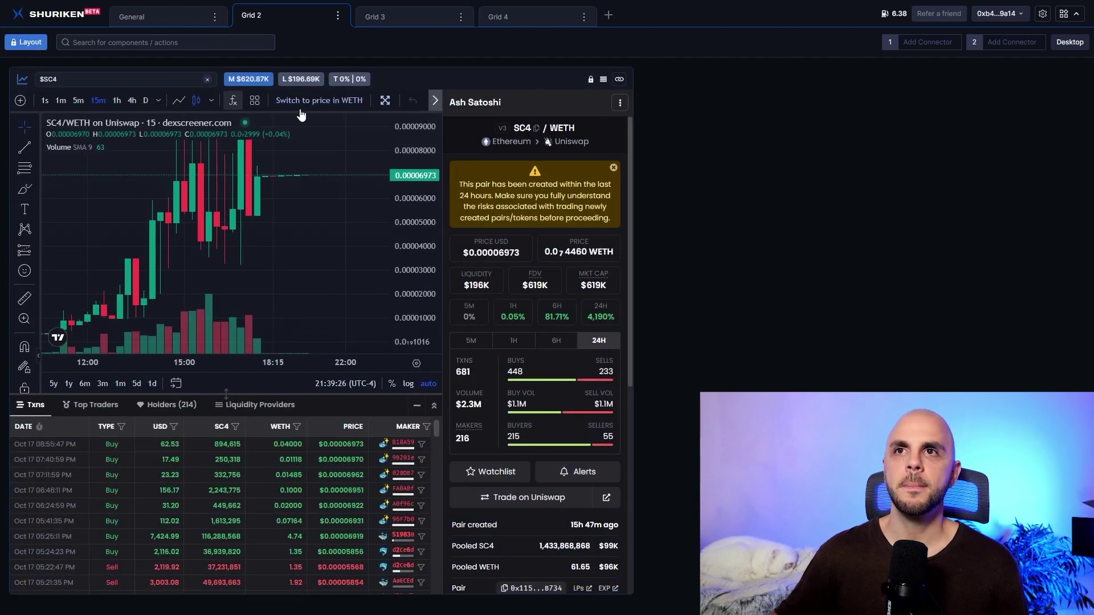
Hide the token info in the SC4 pool chart so only the chart and the trades are displayed.
left_click(619, 103)
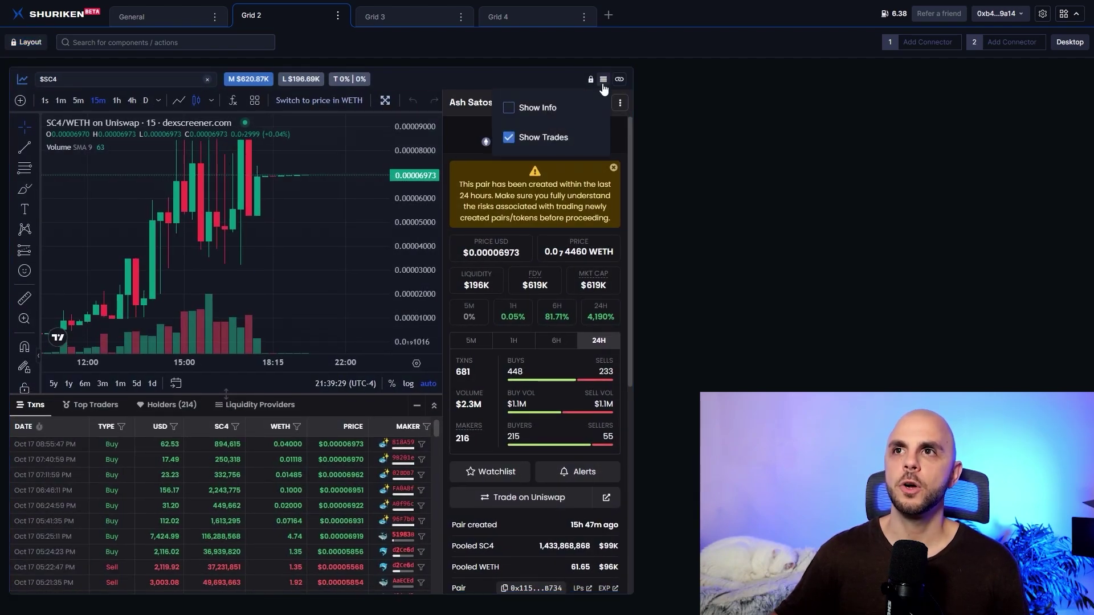
left_click(539, 109)
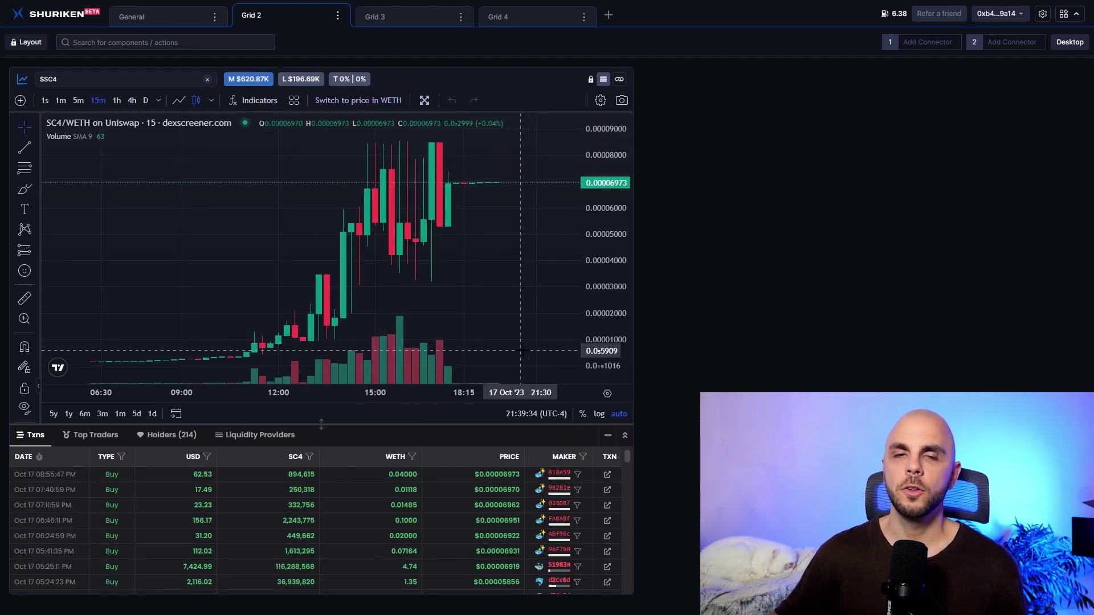
scroll(555, 342, "up", 2)
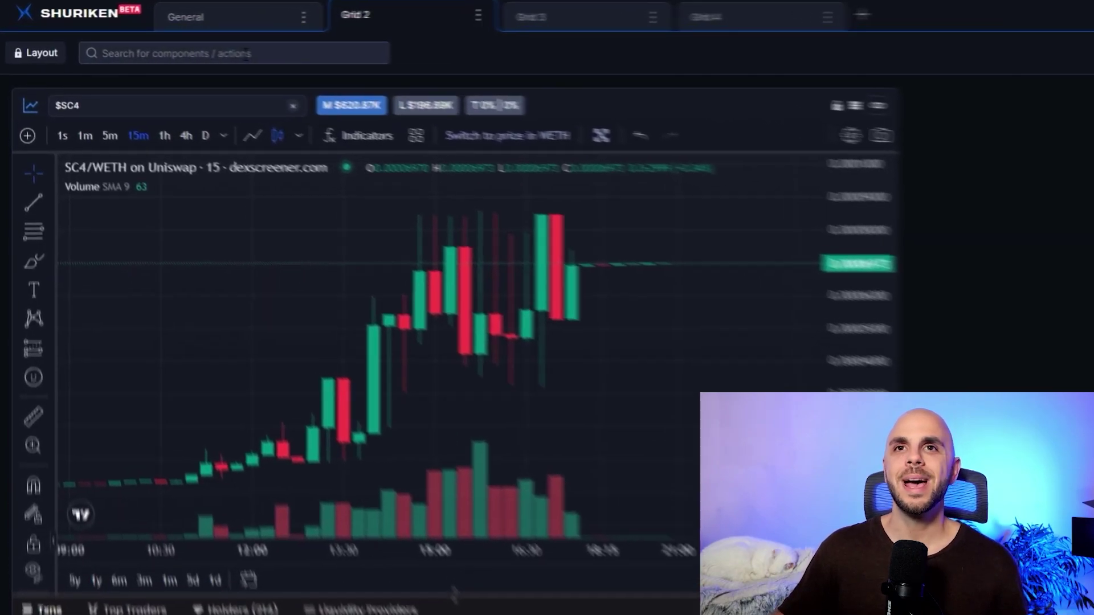
Add a Quick Order component to Grid 2, place it left of the pool chart and lock the layout.
left_click(245, 53)
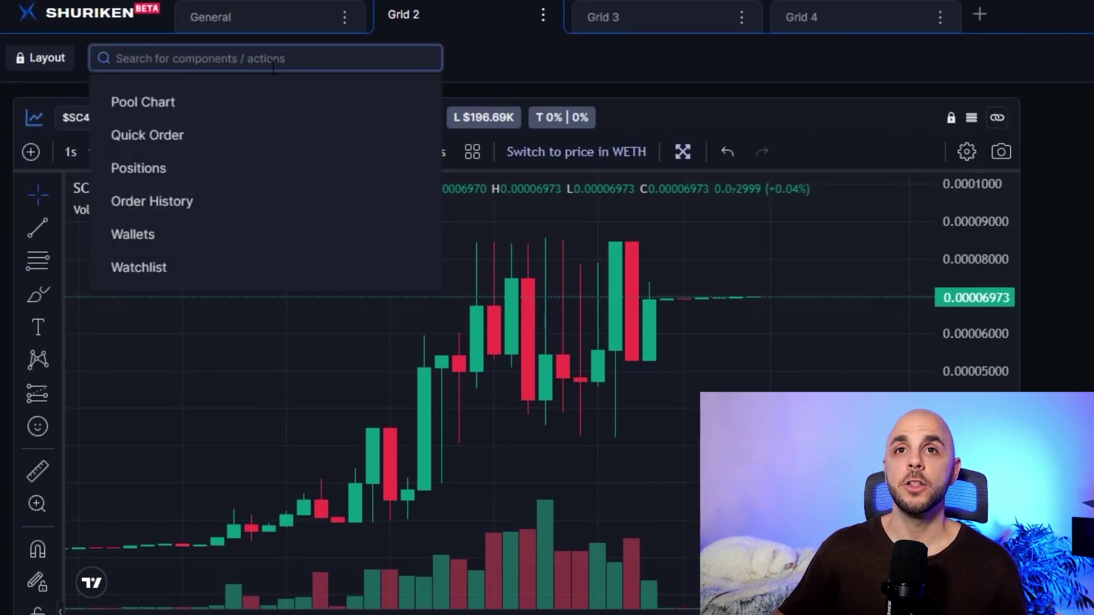
left_click(171, 136)
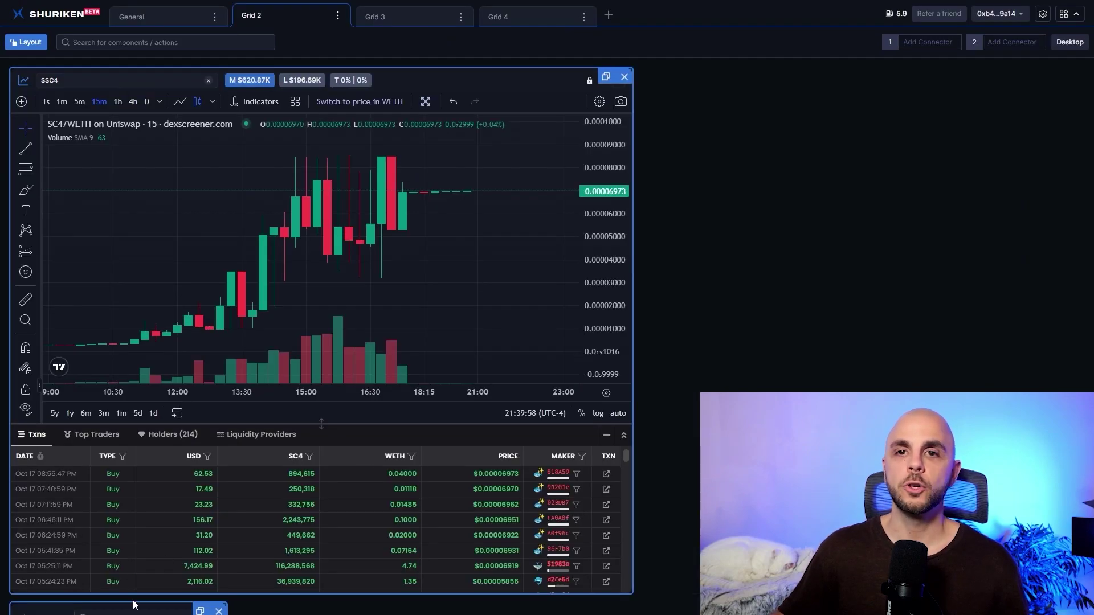
scroll(125, 505, "down", 3)
left_click_drag(164, 439, 114, 256)
left_click_drag(346, 377, 642, 169)
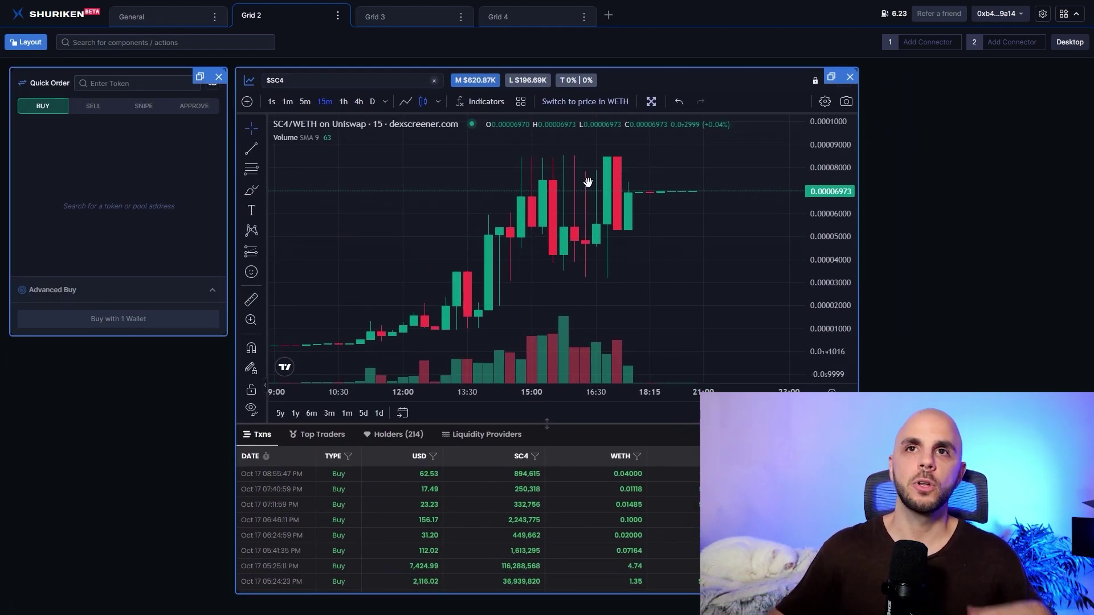
left_click(30, 46)
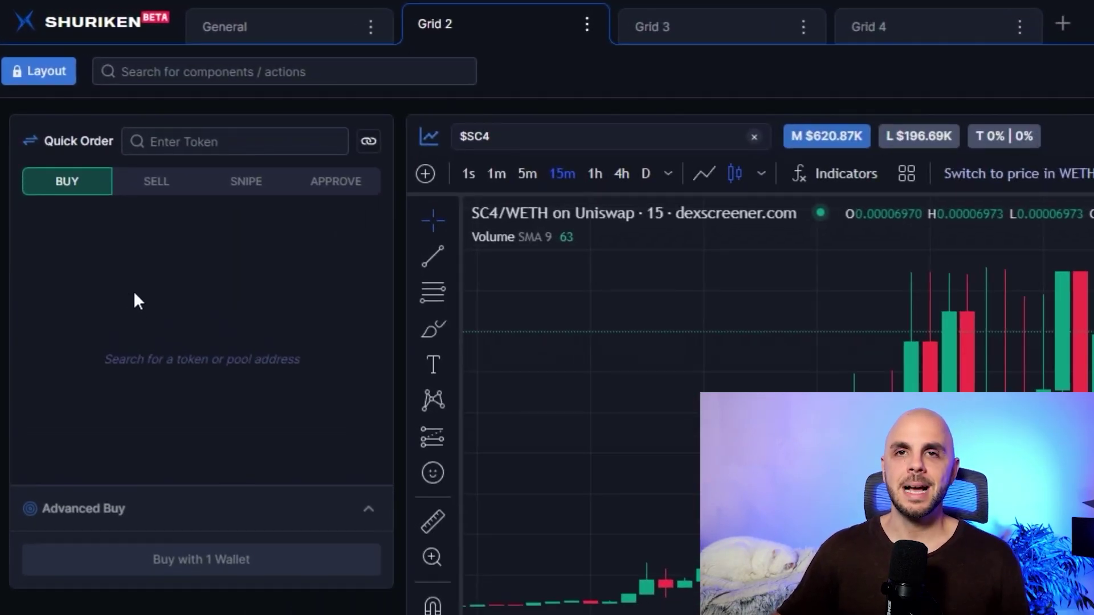
Look through the Sell, Snipe and Approve modes of the quick order and return to Buy.
left_click(156, 184)
left_click(247, 188)
left_click(335, 188)
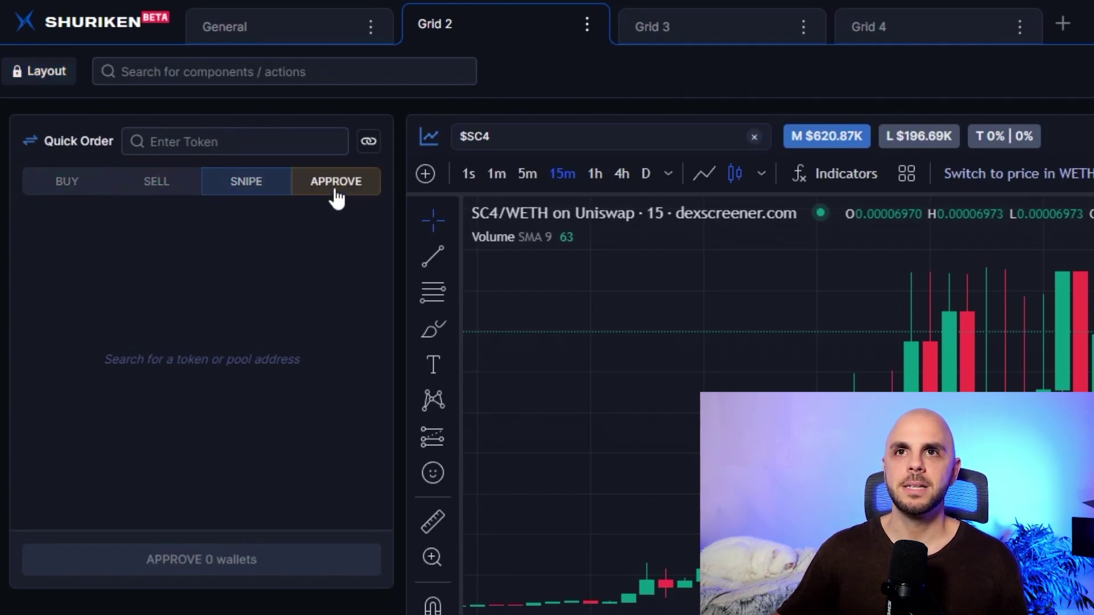
left_click(60, 193)
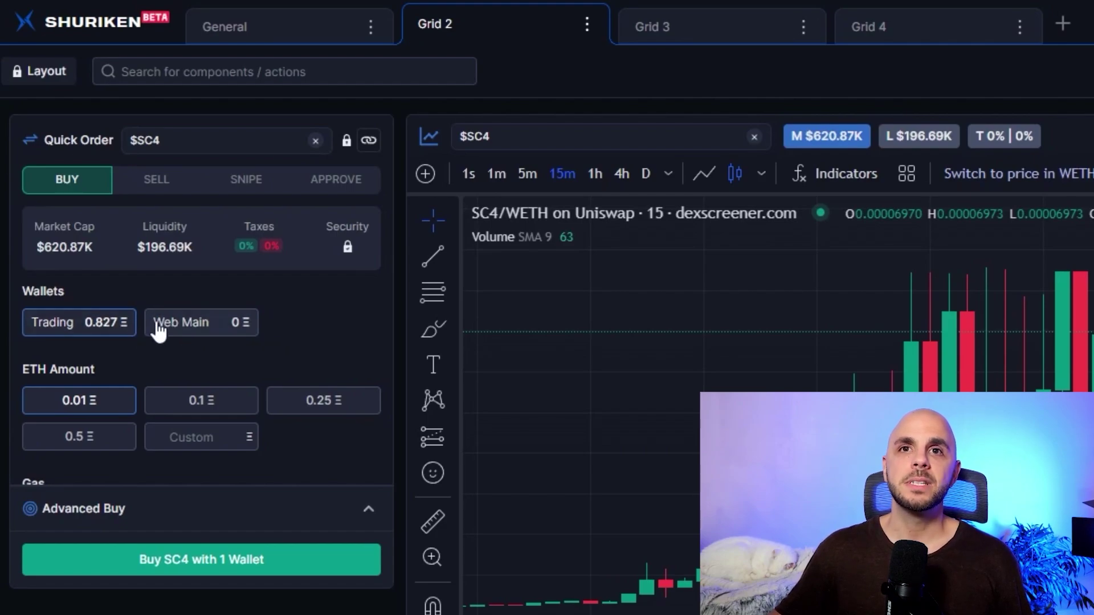
Try adding the Web Main wallet to the SC4 buy order, keep only Trading and set the amount to 0.5 ETH.
left_click(177, 331)
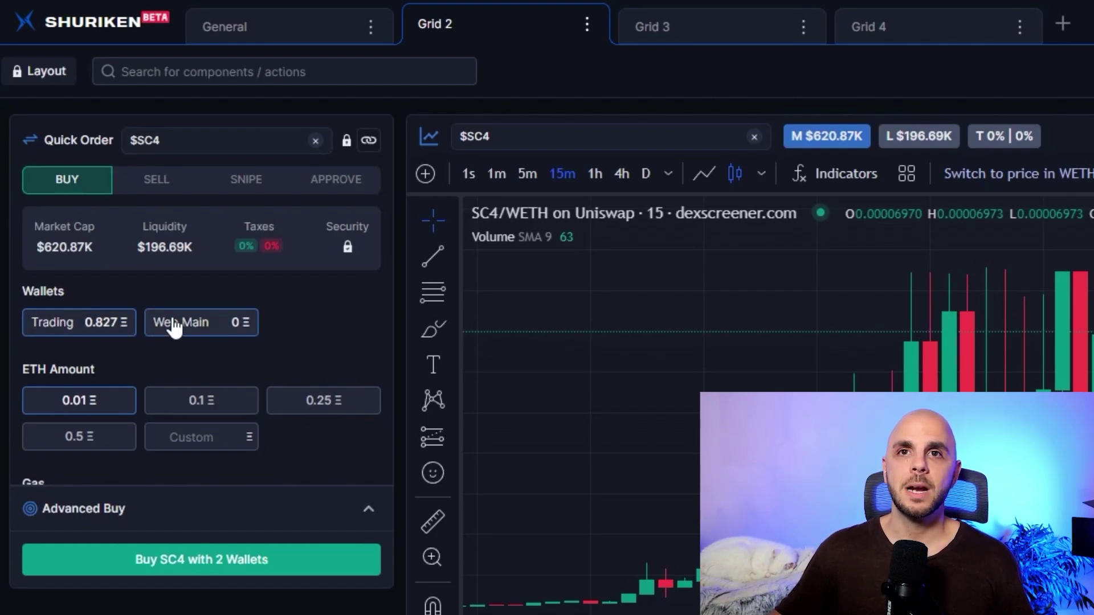
left_click(173, 328)
left_click(239, 406)
left_click(294, 411)
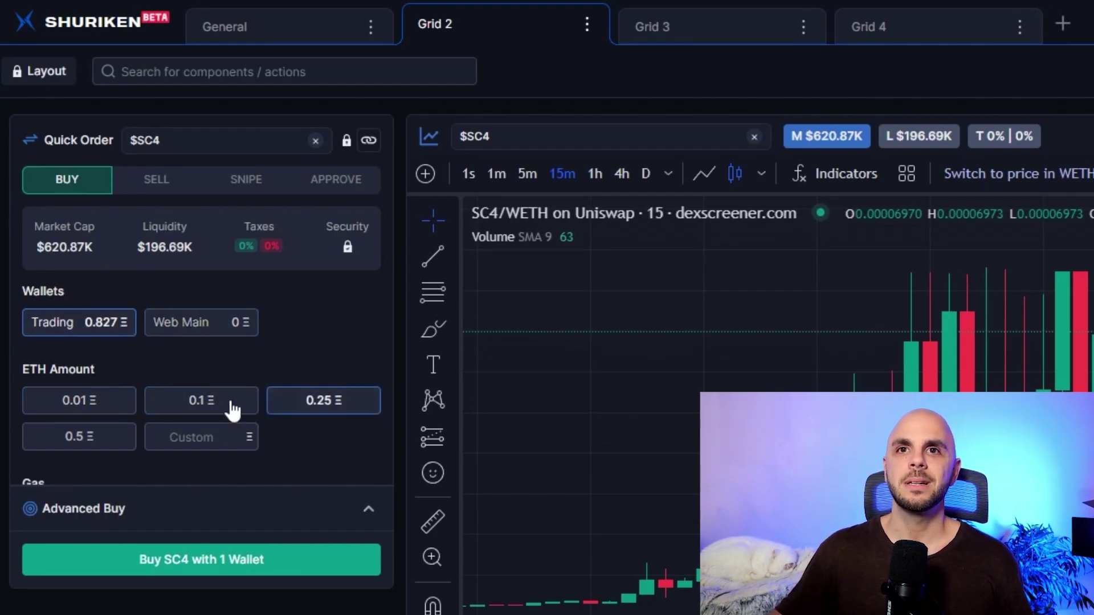
left_click(115, 442)
Expand the advanced buy options and look at the Limit Buy and Buy Above order types.
left_click(367, 508)
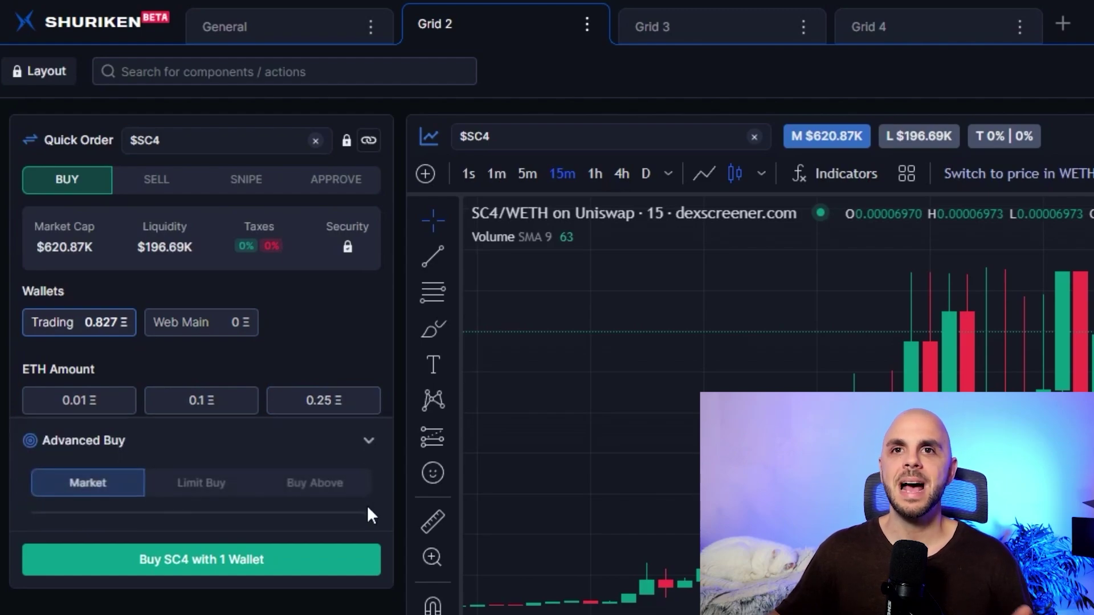
left_click(239, 493)
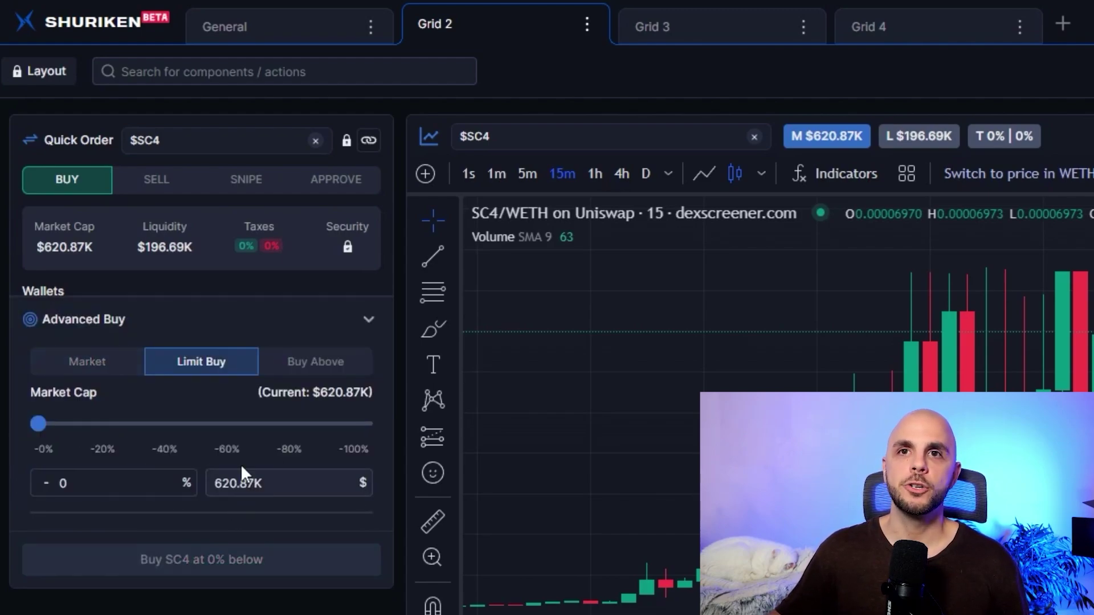
left_click(336, 370)
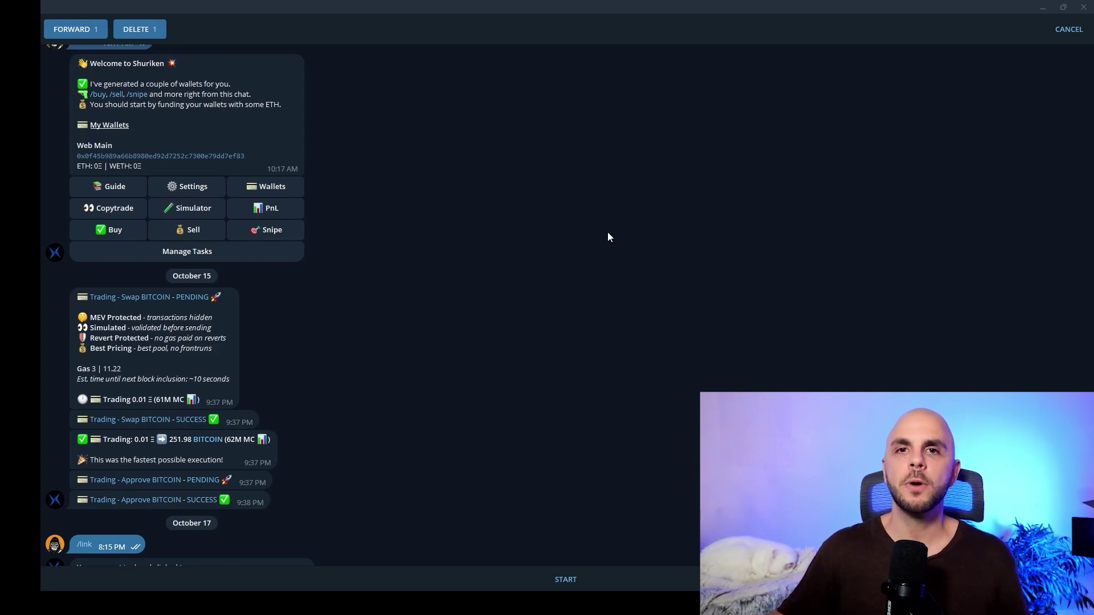
Highlight the October 15 BITCOIN swap and approval messages in the Shuriken Telegram chat.
left_click_drag(300, 504, 117, 338)
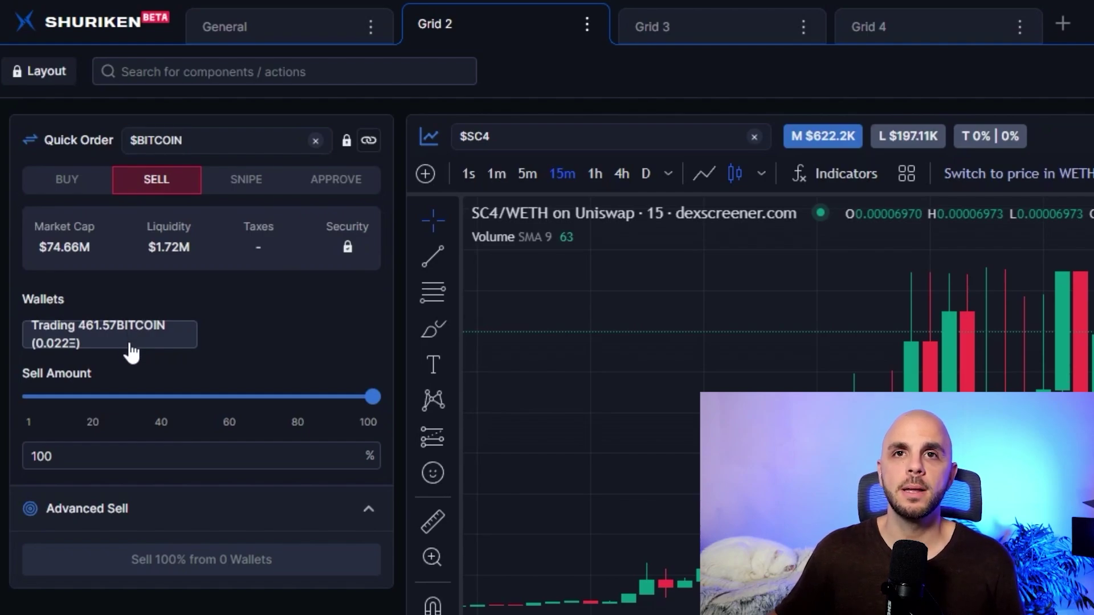
Select the Trading wallet for selling 100% of BITCOIN and set an advanced Take Profit of 208% above the market cap.
left_click(126, 346)
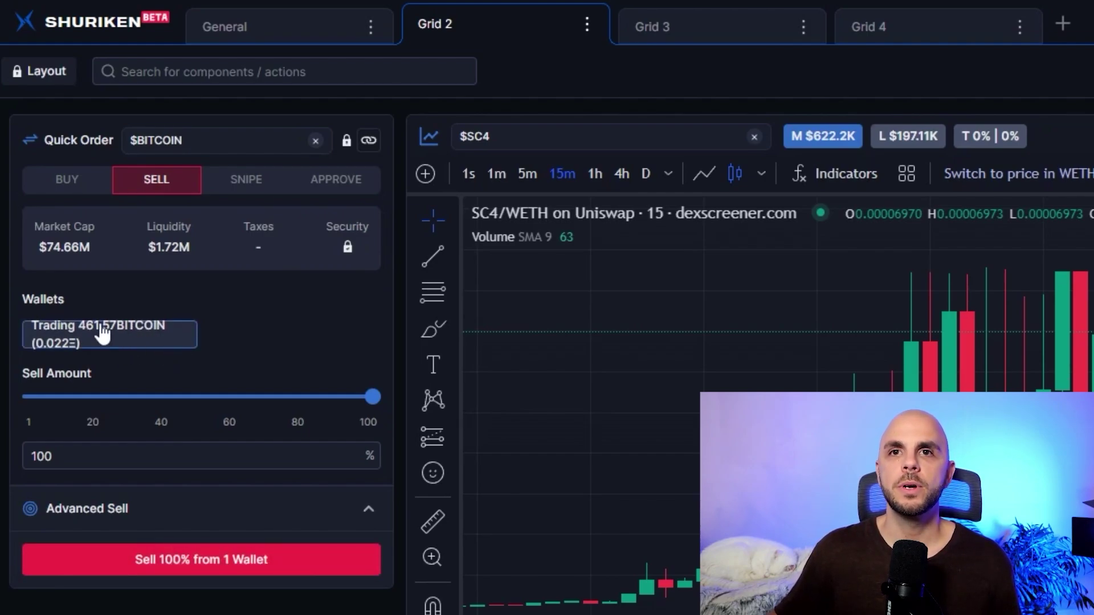
left_click_drag(376, 404, 410, 444)
left_click(363, 513)
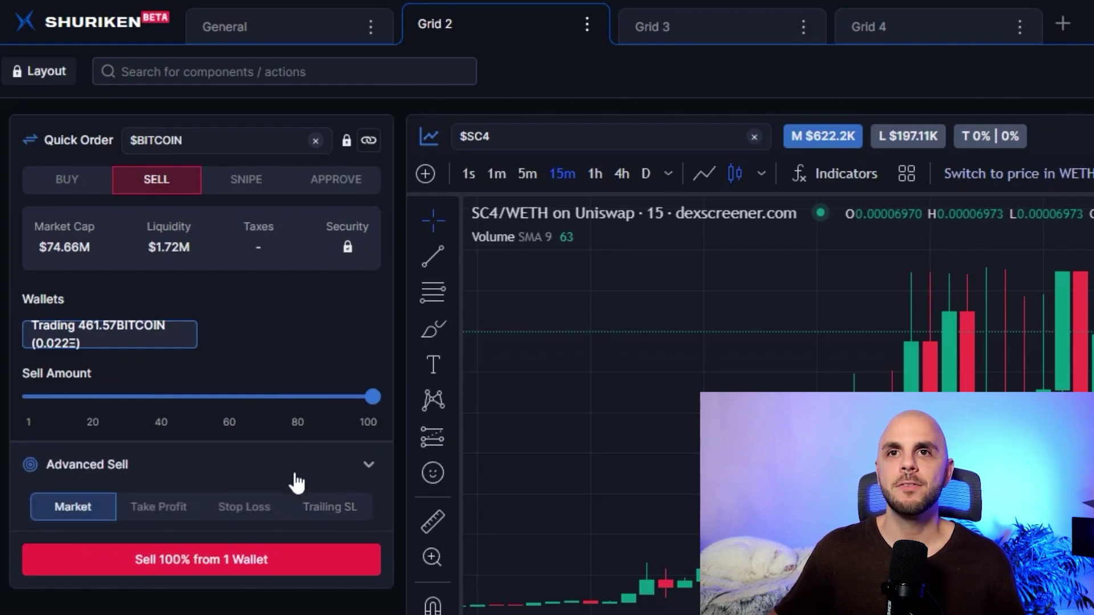
left_click(155, 508)
left_click_drag(43, 446, 166, 438)
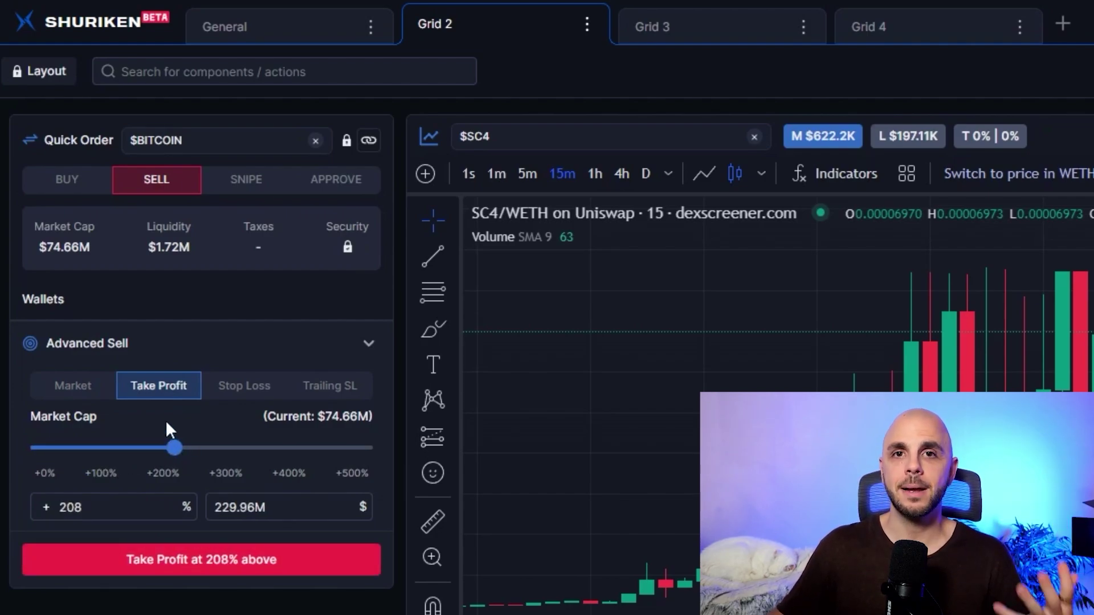
Look at the Stop Loss and Trailing SL options of the advanced BITCOIN sell.
left_click(244, 381)
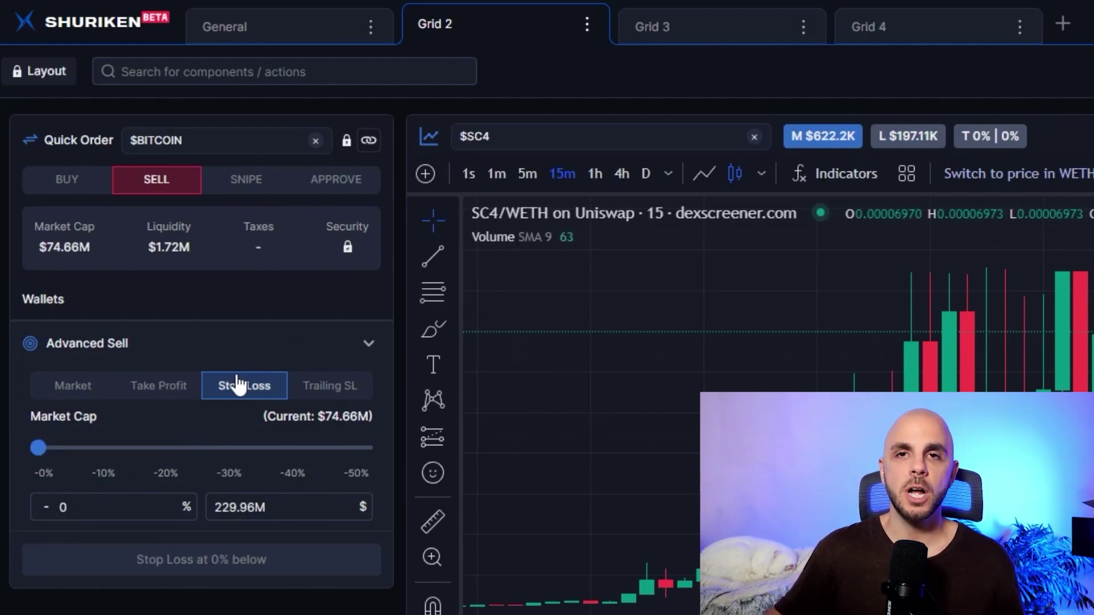
left_click(312, 387)
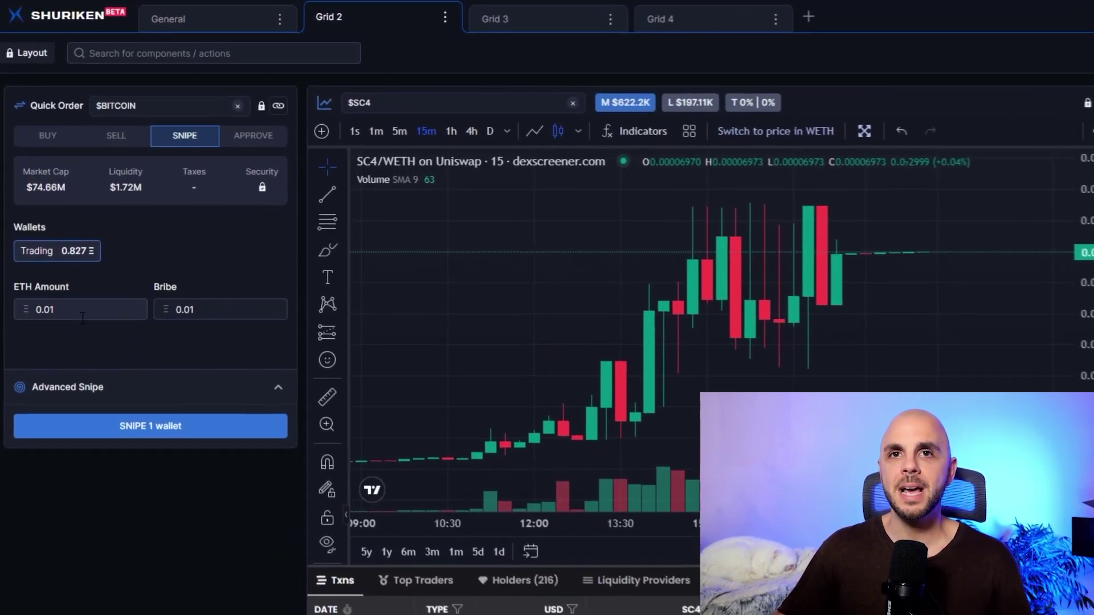
Set the BITCOIN snipe's ETH amount to 10000 and its bribe to 0.1.
triple_click(83, 309)
type("10000")
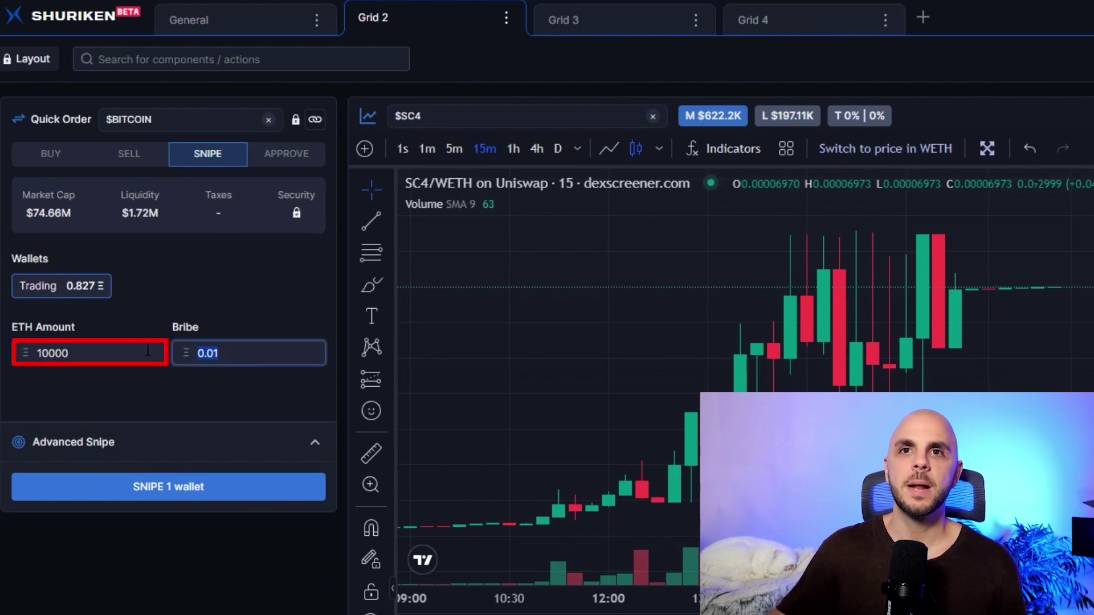
triple_click(228, 356)
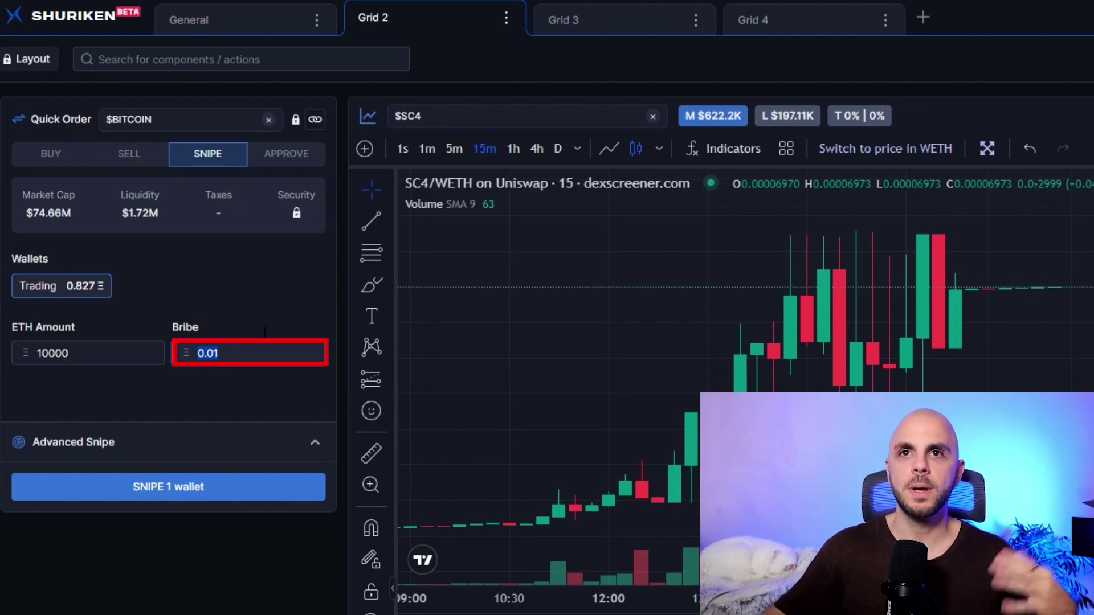
key("BackSpace")
key("BackSpace")
type("1")
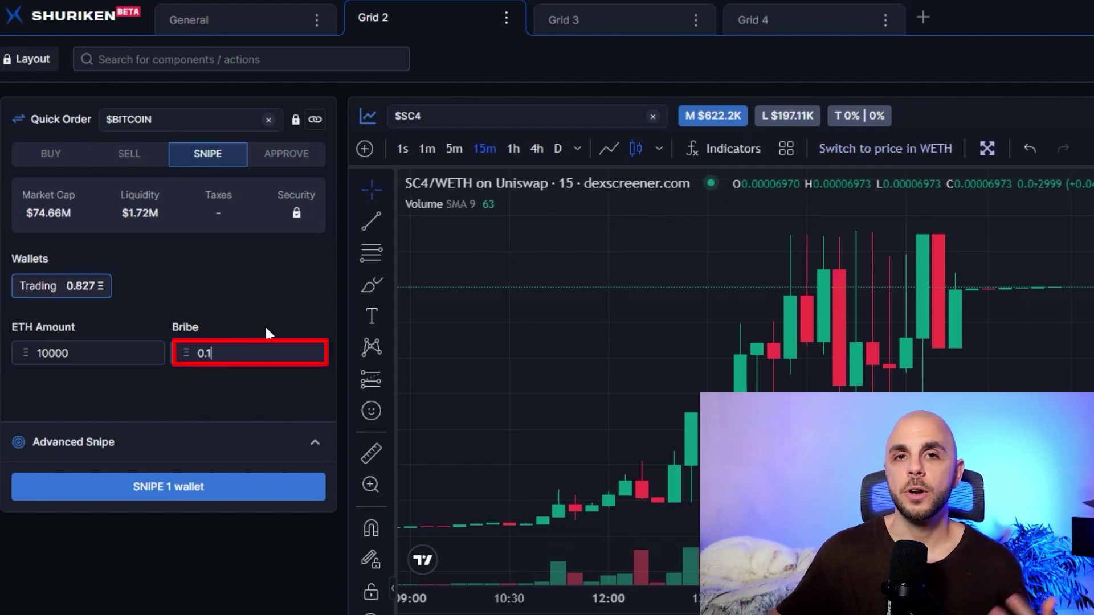
Expand the advanced snipe options and set the maximum buy tax to 15% and the maximum sell tax to 30%.
left_click(307, 442)
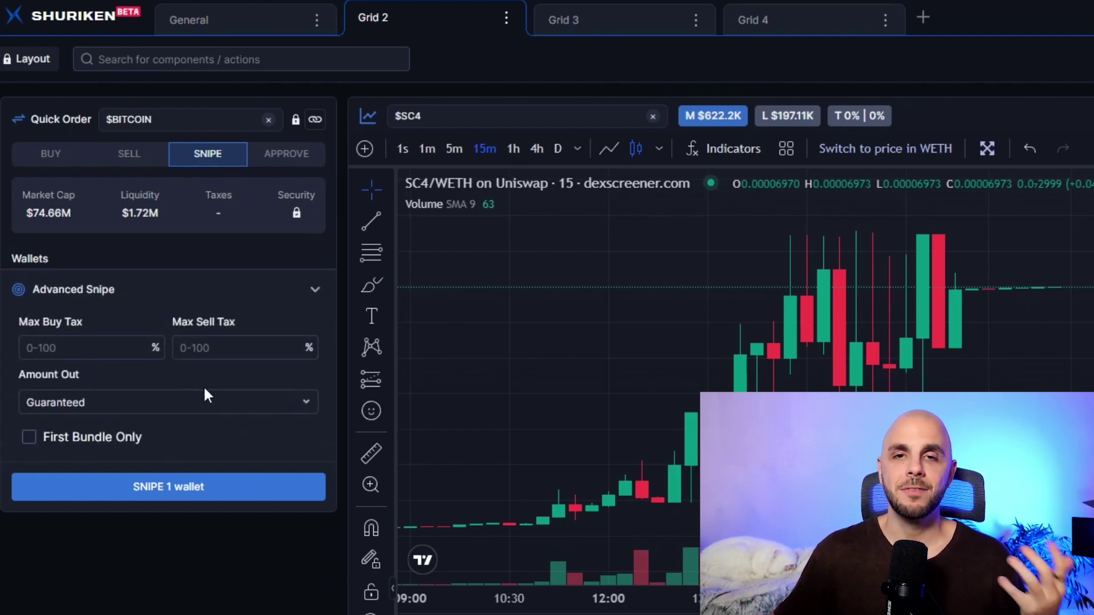
left_click(80, 345)
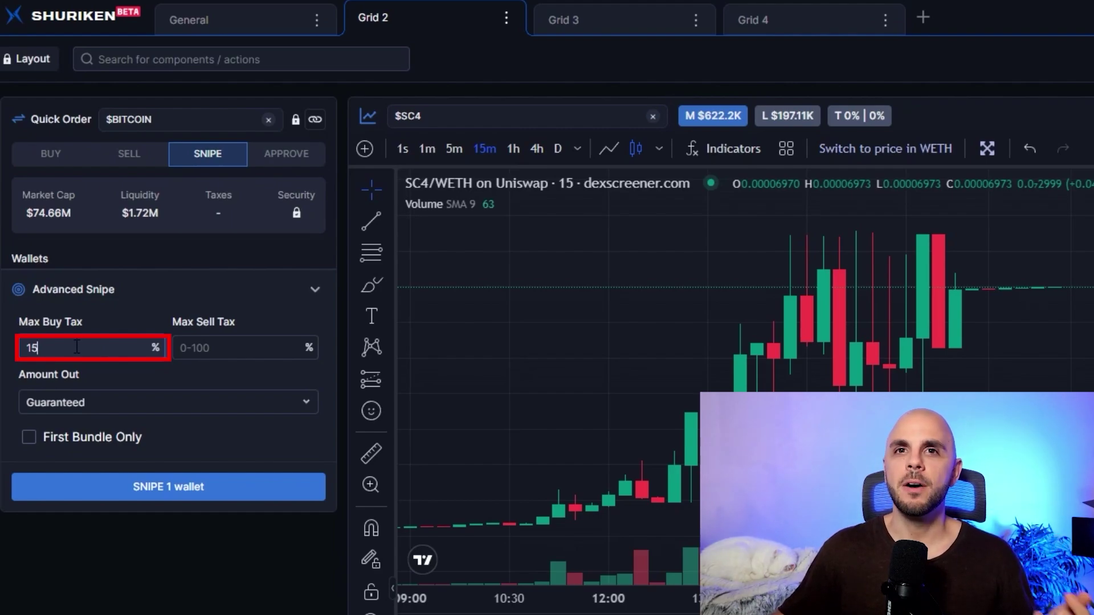
left_click(227, 347)
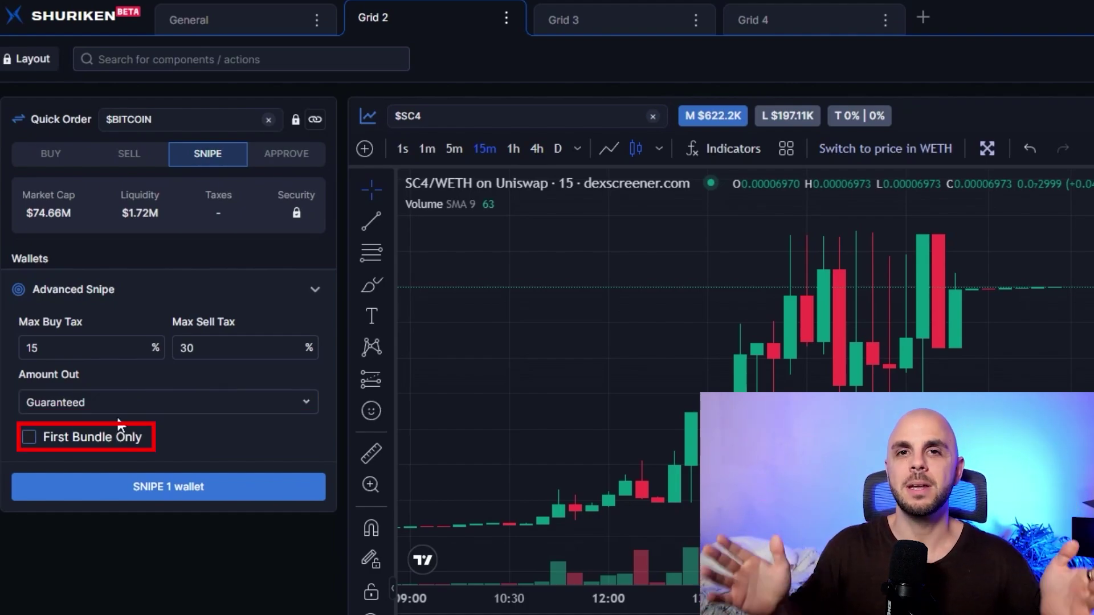
Look at the BITCOIN approve options, and review the General, Buy, Sell, Snipe and Approval categories of the app settings.
left_click(289, 155)
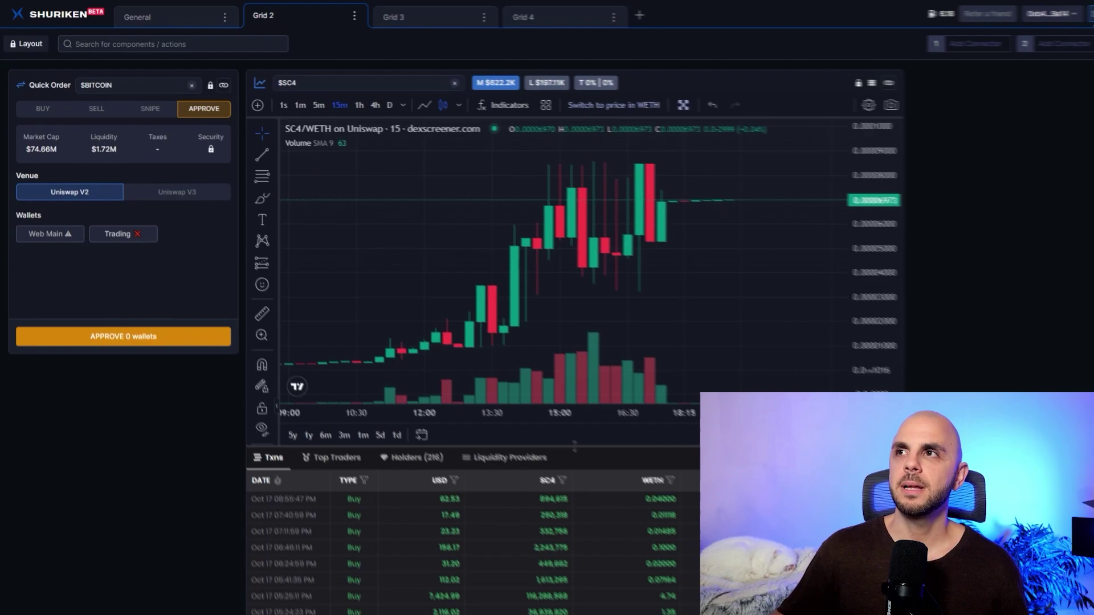
left_click(993, 34)
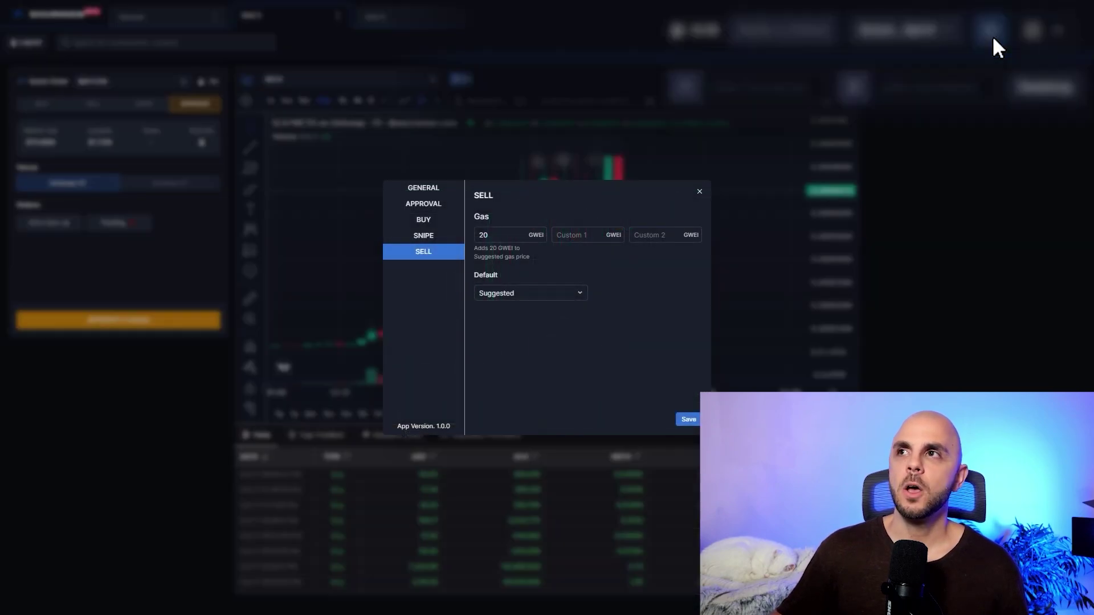
left_click(436, 190)
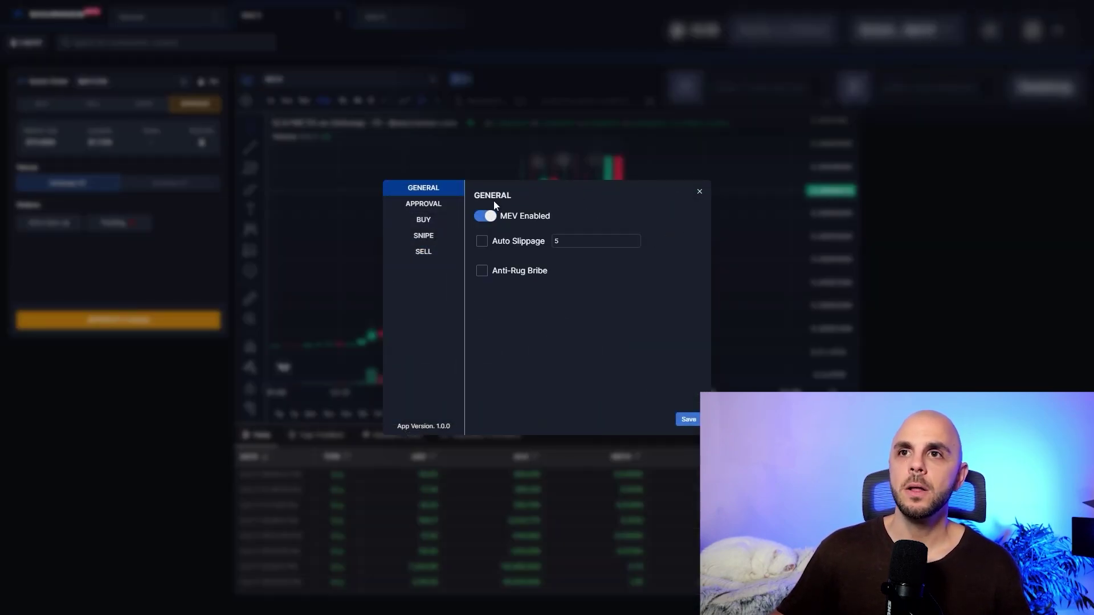
left_click(425, 222)
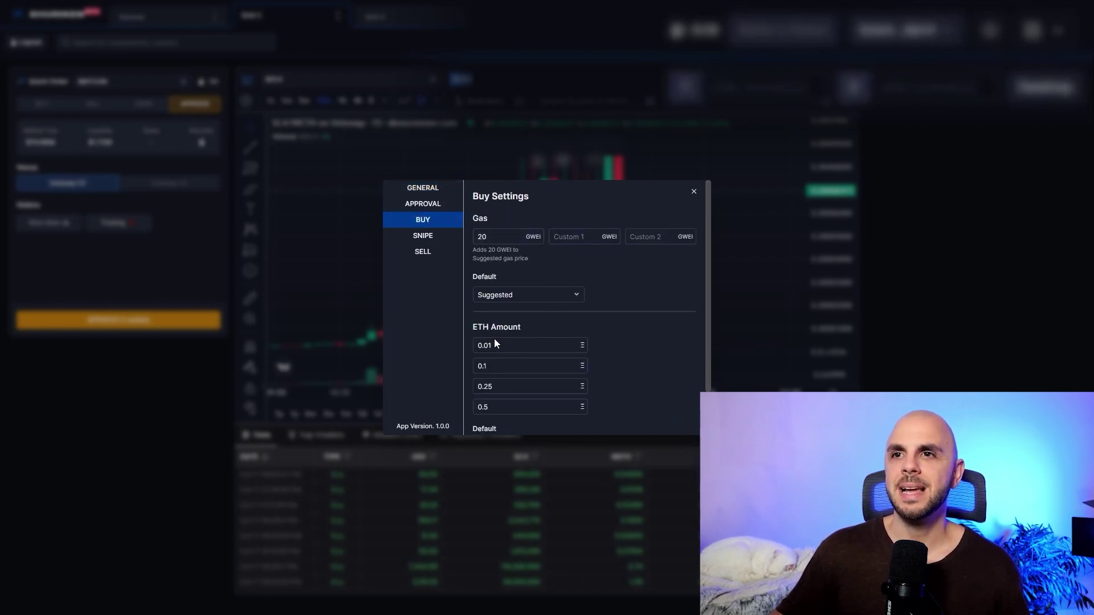
left_click(507, 366)
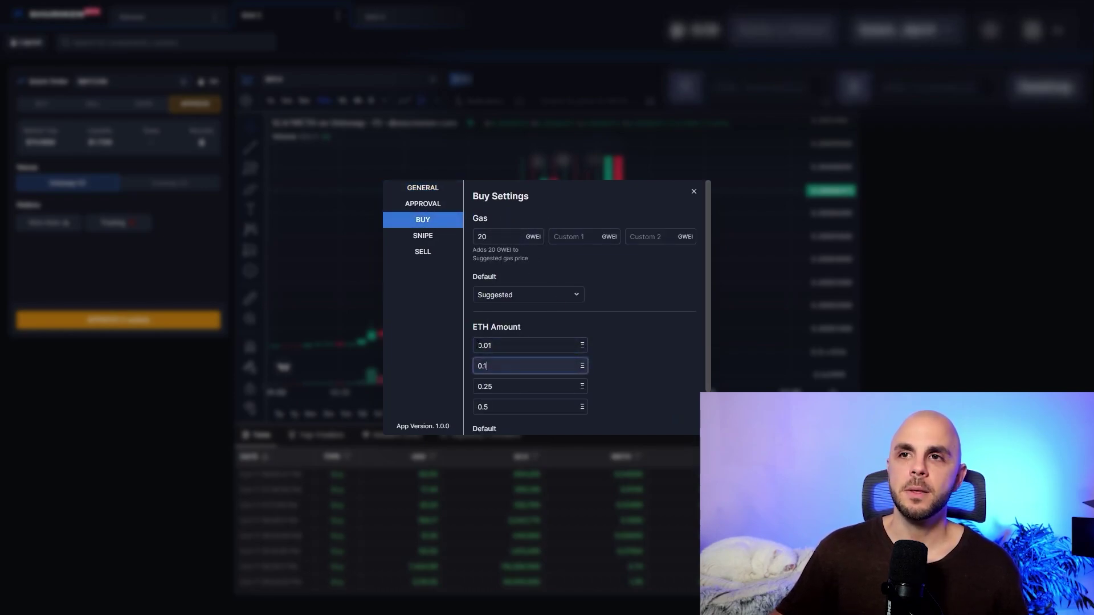
left_click(430, 252)
left_click(438, 237)
left_click(444, 212)
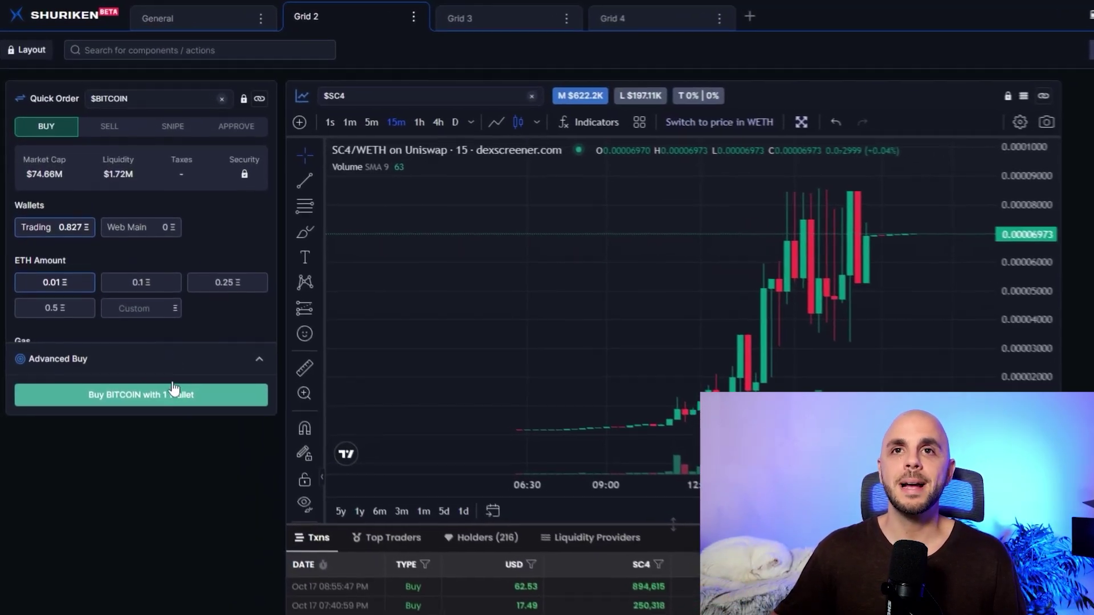
Add an Order History component to Grid 2, widen it beside the pool chart, and lock the layout.
left_click(151, 50)
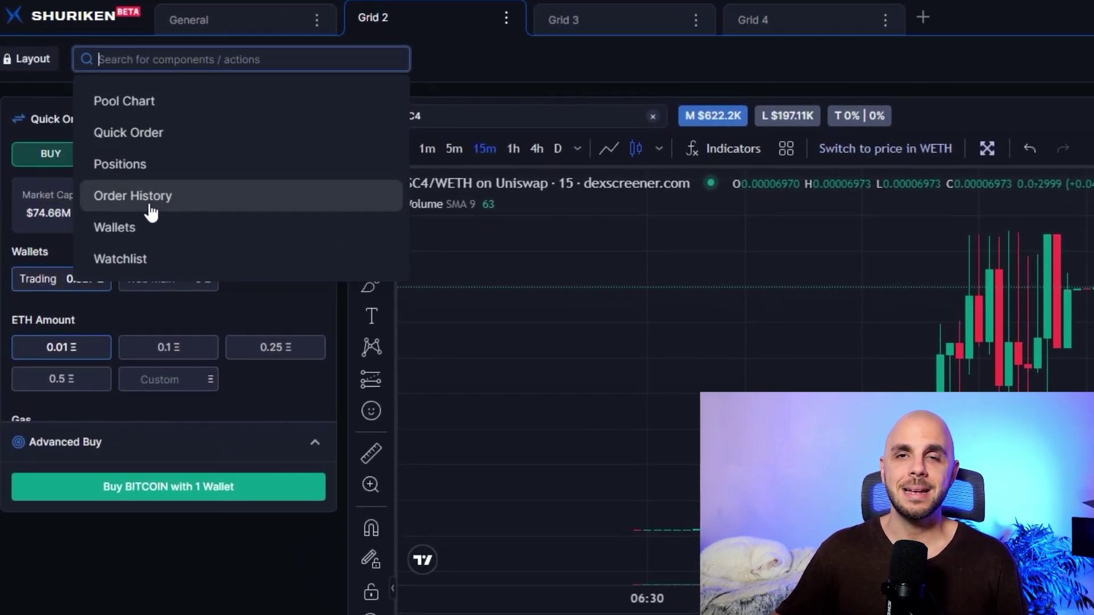
left_click(147, 212)
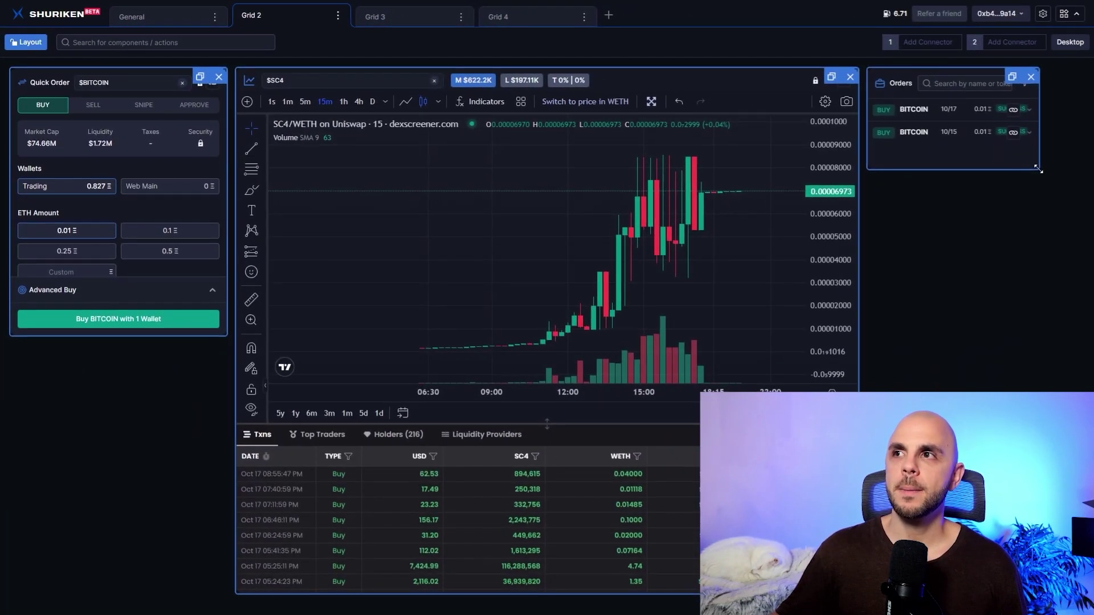
left_click_drag(1037, 169, 1083, 170)
left_click(27, 45)
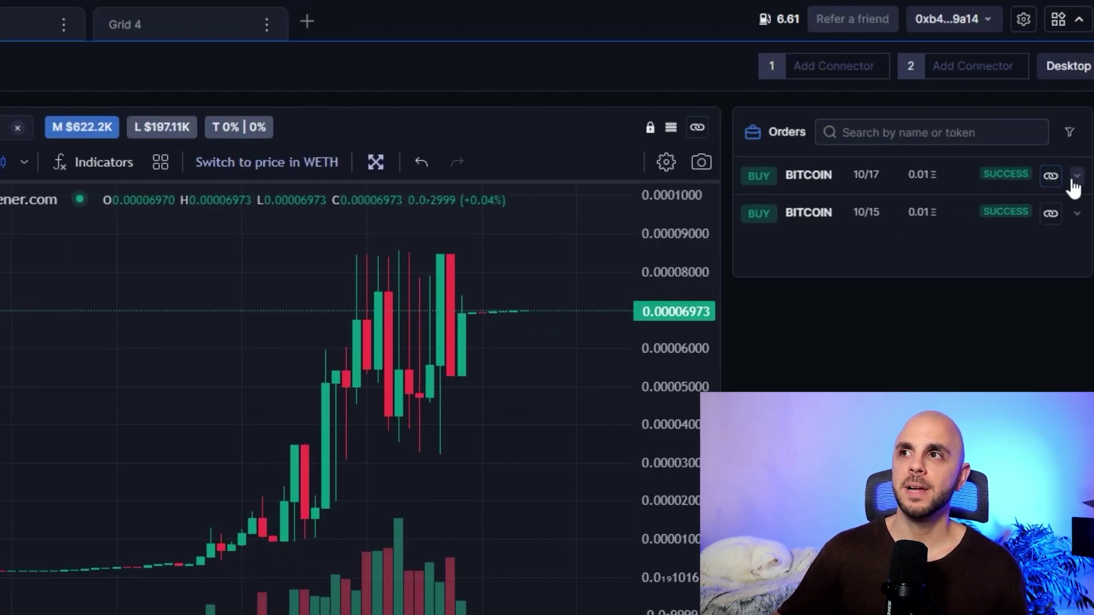
Look at the Status and Type filters of the orders list and examine the details of the 10/17 BITCOIN buy.
left_click(1070, 134)
left_click(993, 206)
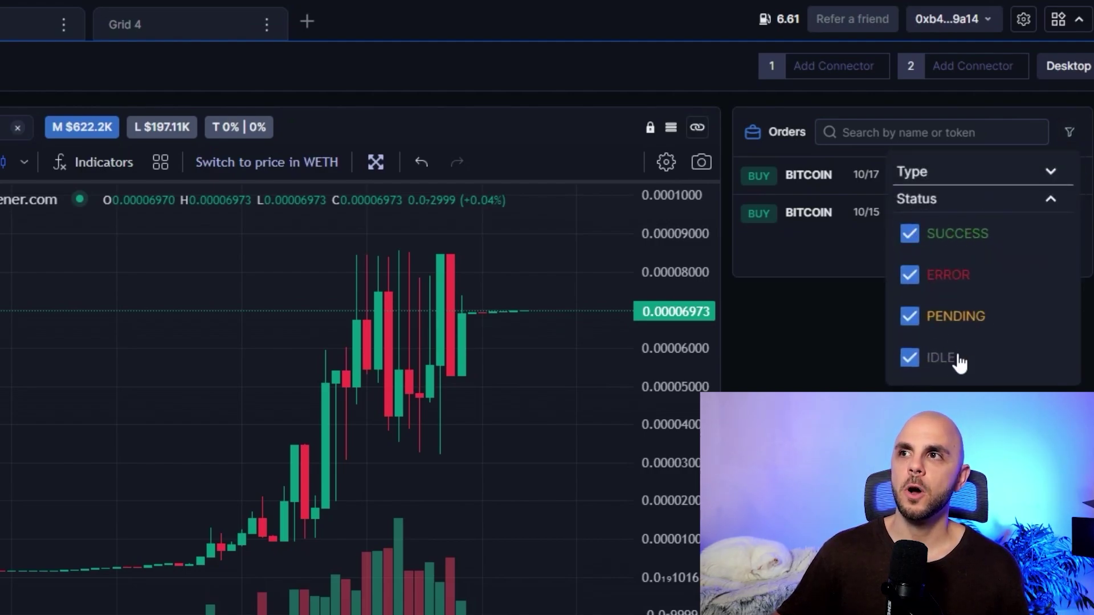
left_click(1018, 176)
left_click(1071, 140)
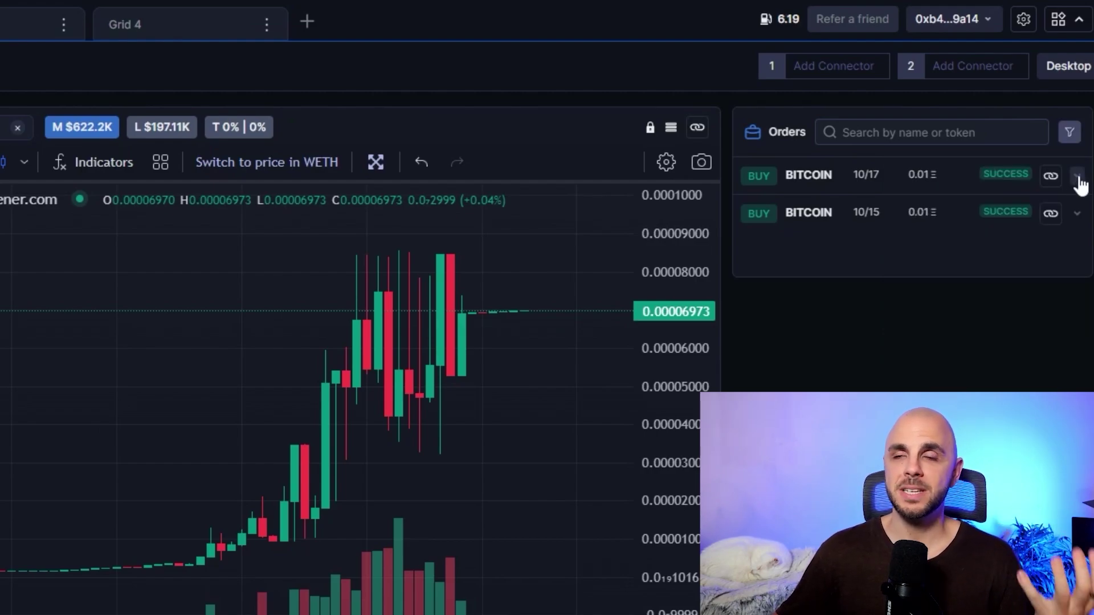
left_click(1078, 178)
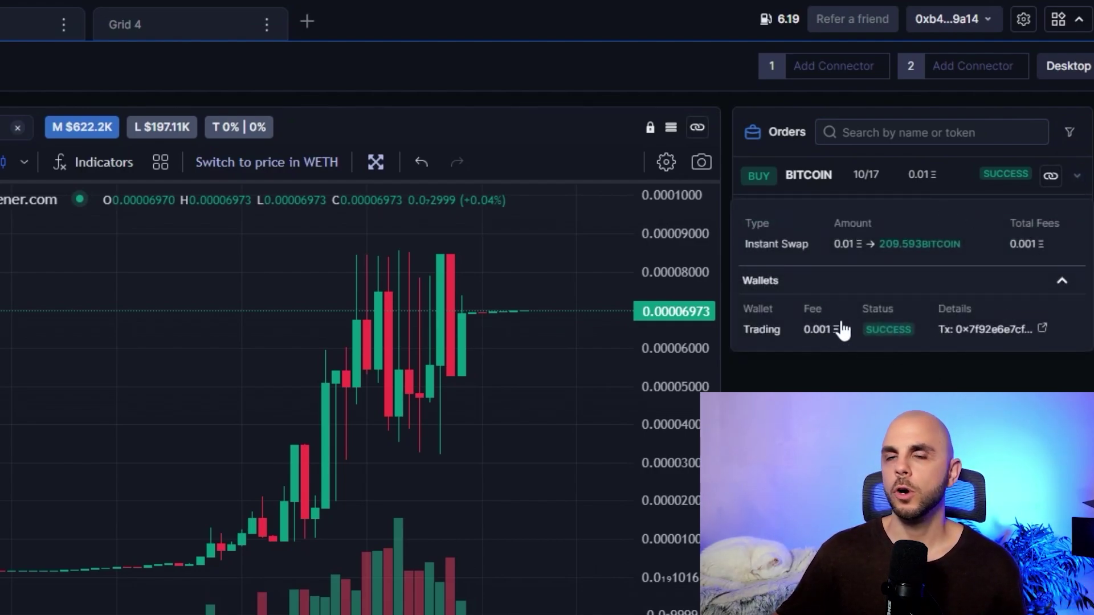
left_click(1078, 177)
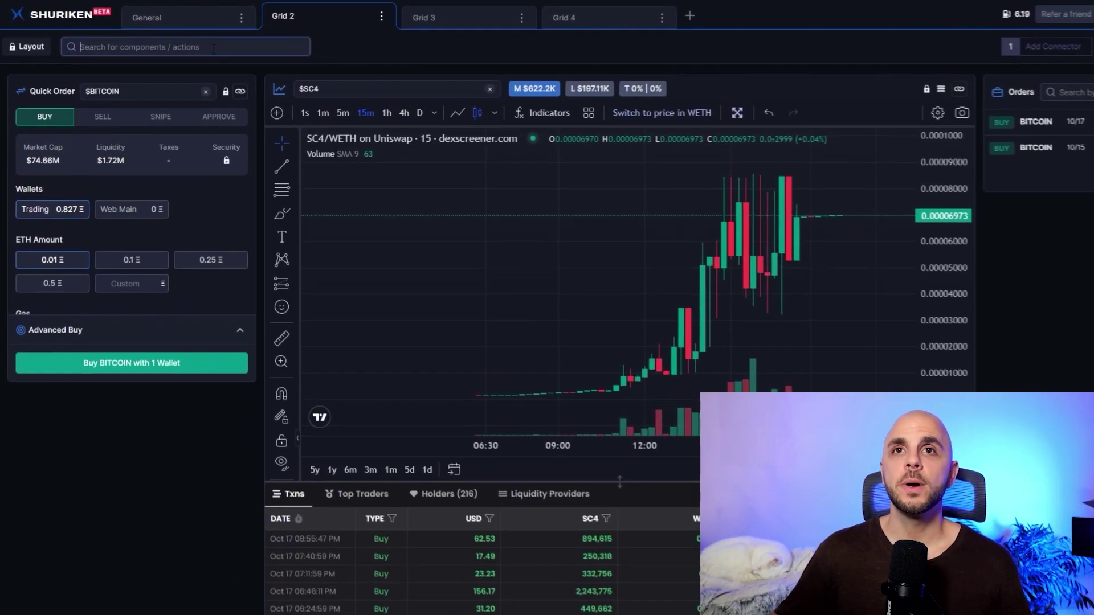
Add a Positions component, place it below Orders, widen it to the same width, and lock the layout.
left_click(194, 44)
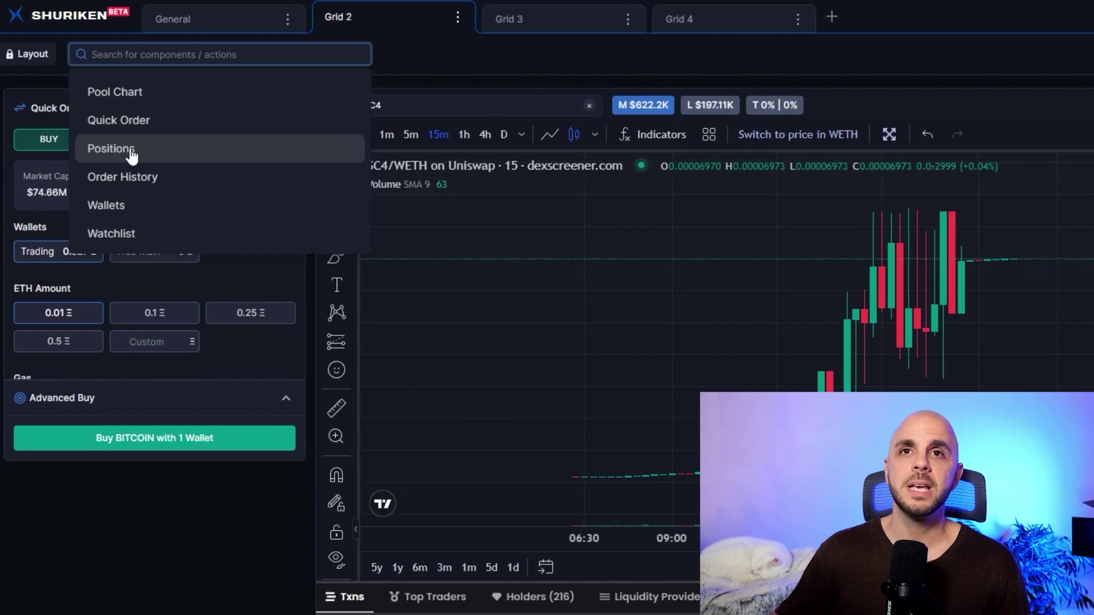
left_click(131, 154)
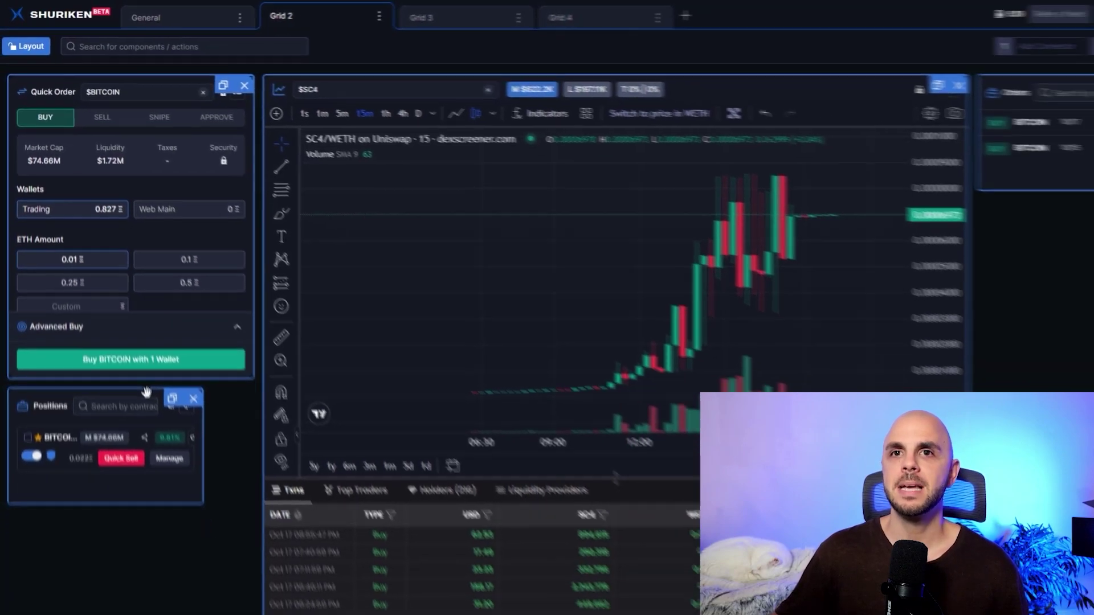
left_click_drag(146, 392, 989, 196)
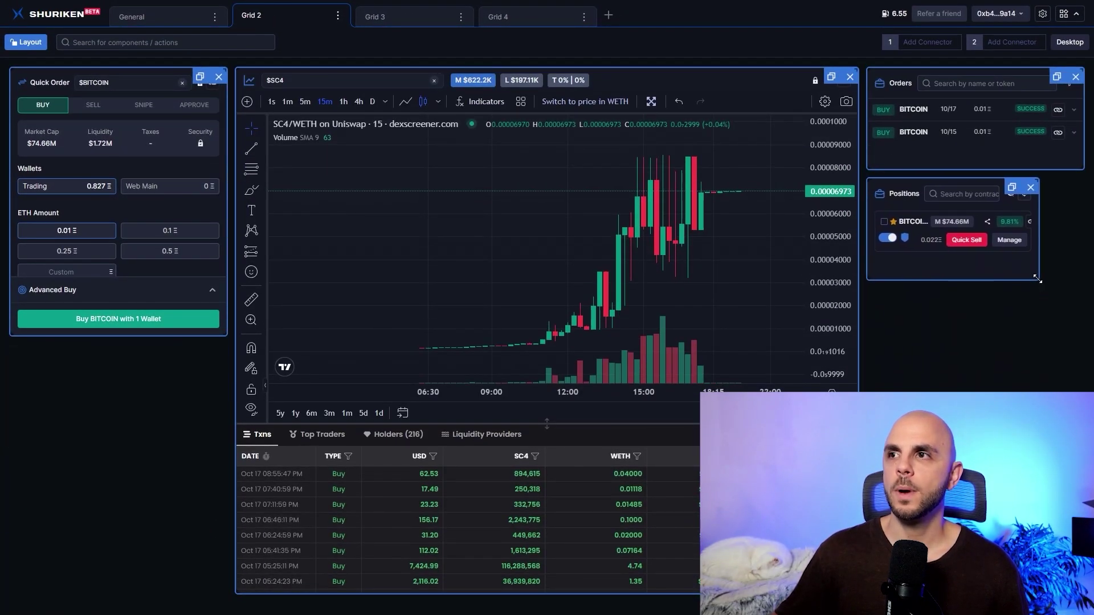
left_click_drag(1037, 279, 1085, 280)
left_click(45, 50)
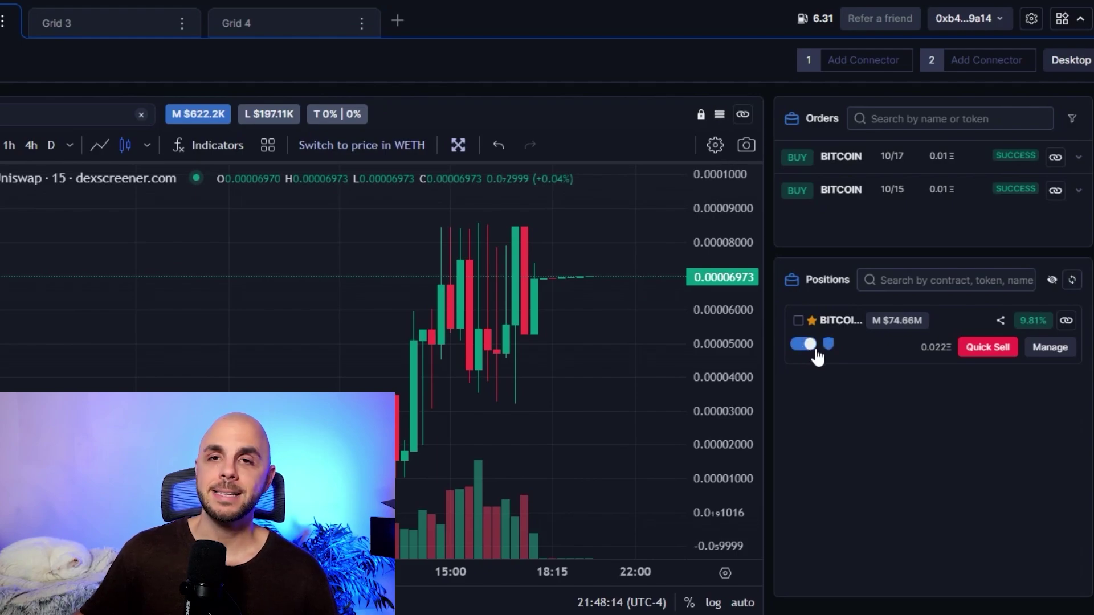
Select the BITCOIN position and hide it from the positions list.
left_click(799, 321)
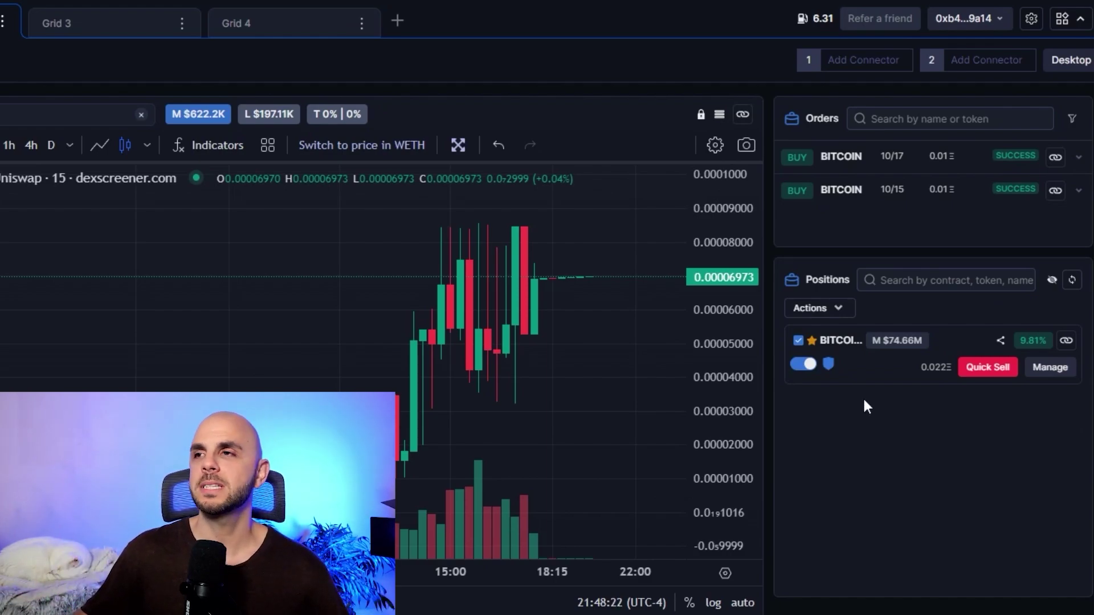
left_click(839, 314)
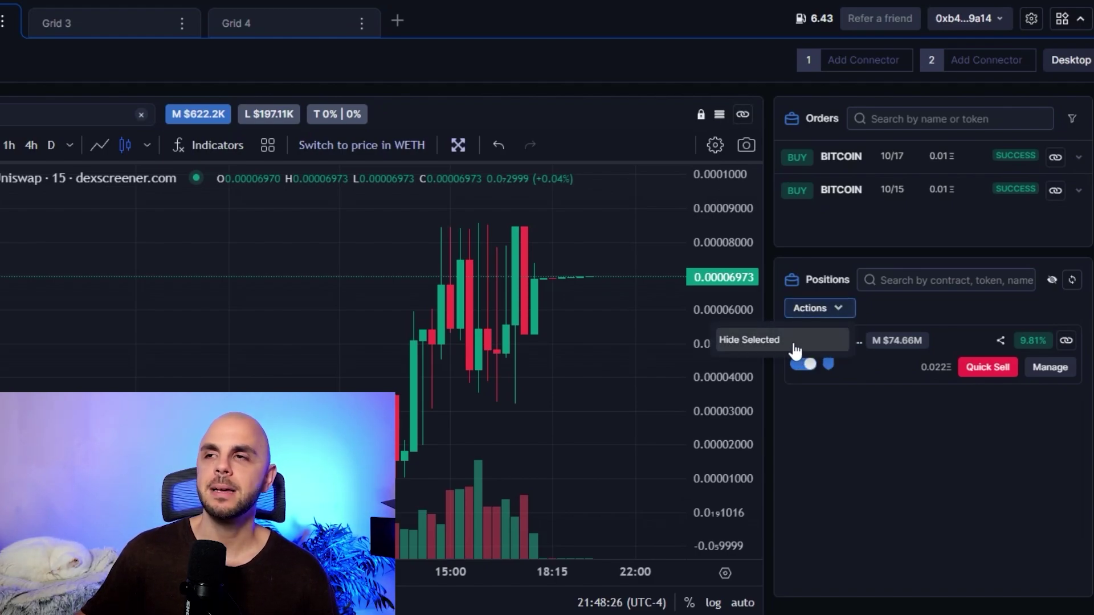
left_click(796, 342)
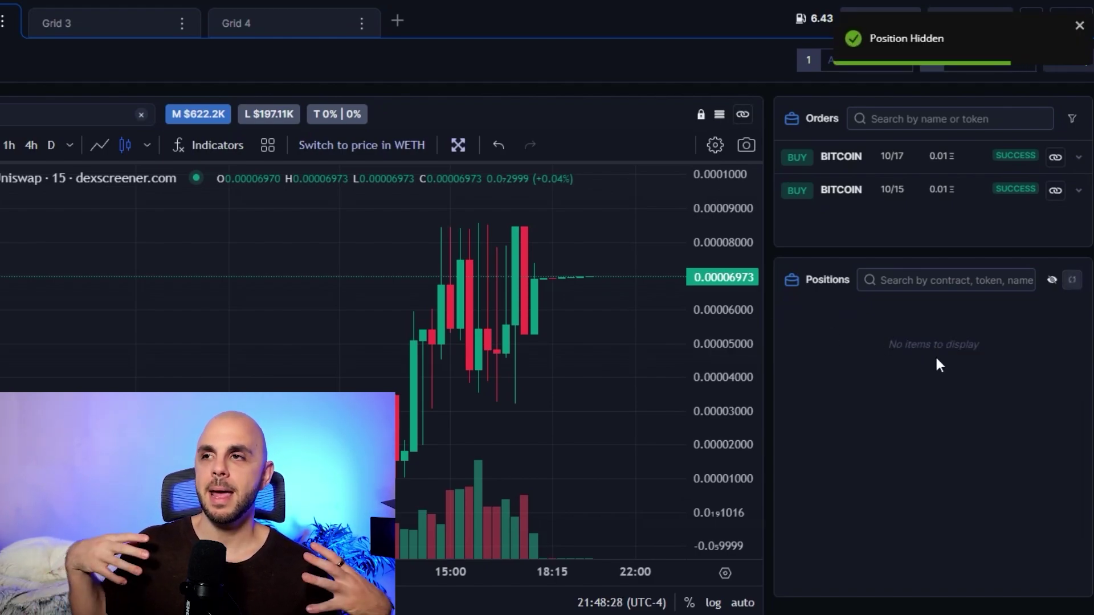
Unhide the BITCOIN position from the hidden positions and return to the main positions list.
left_click(1051, 280)
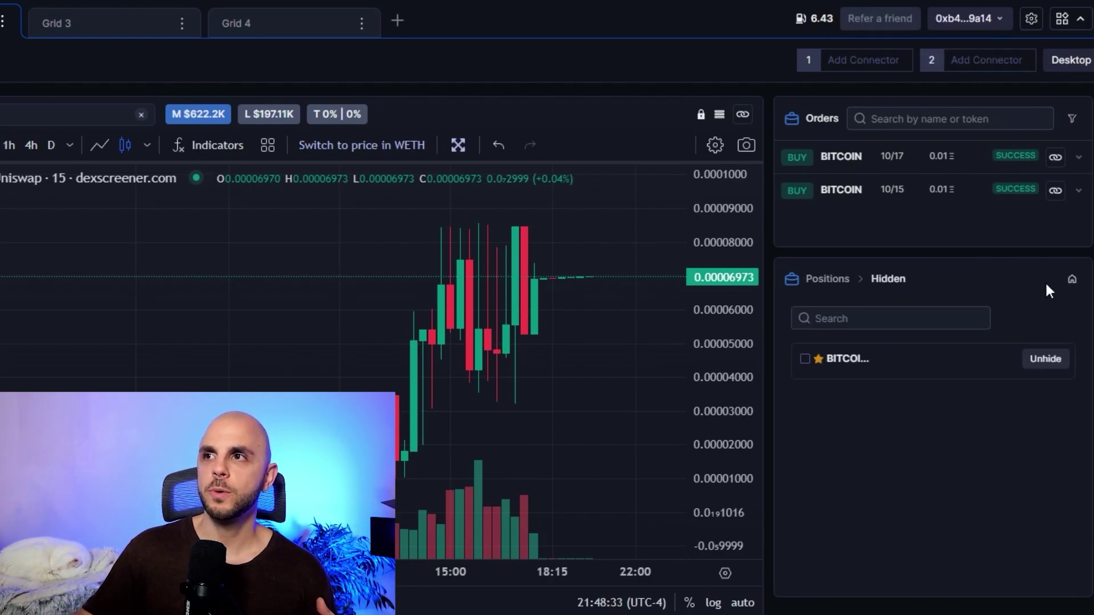
left_click(1045, 359)
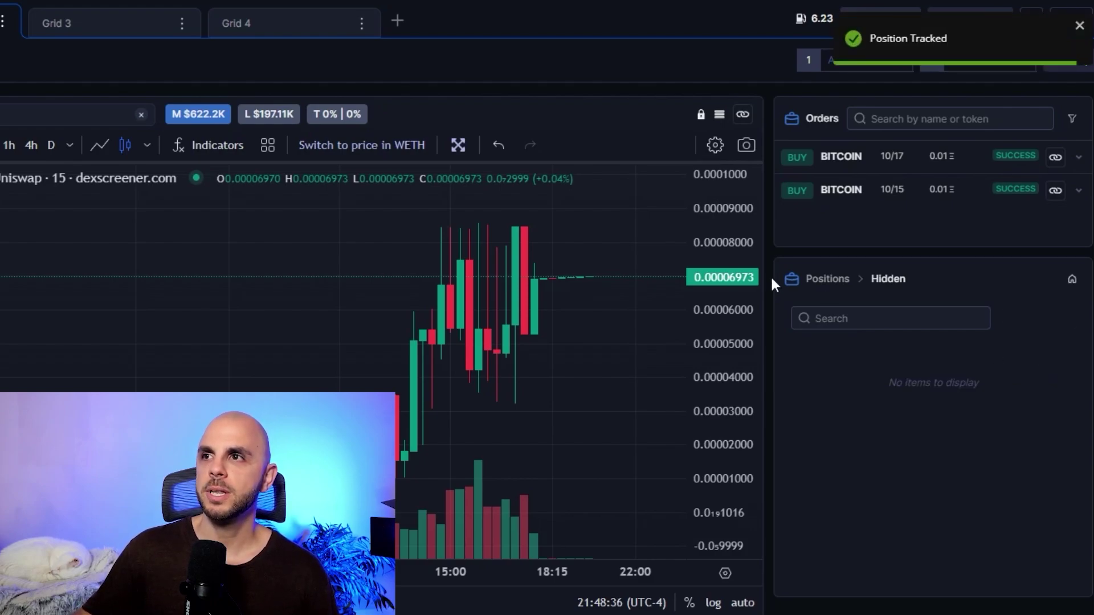
left_click(827, 278)
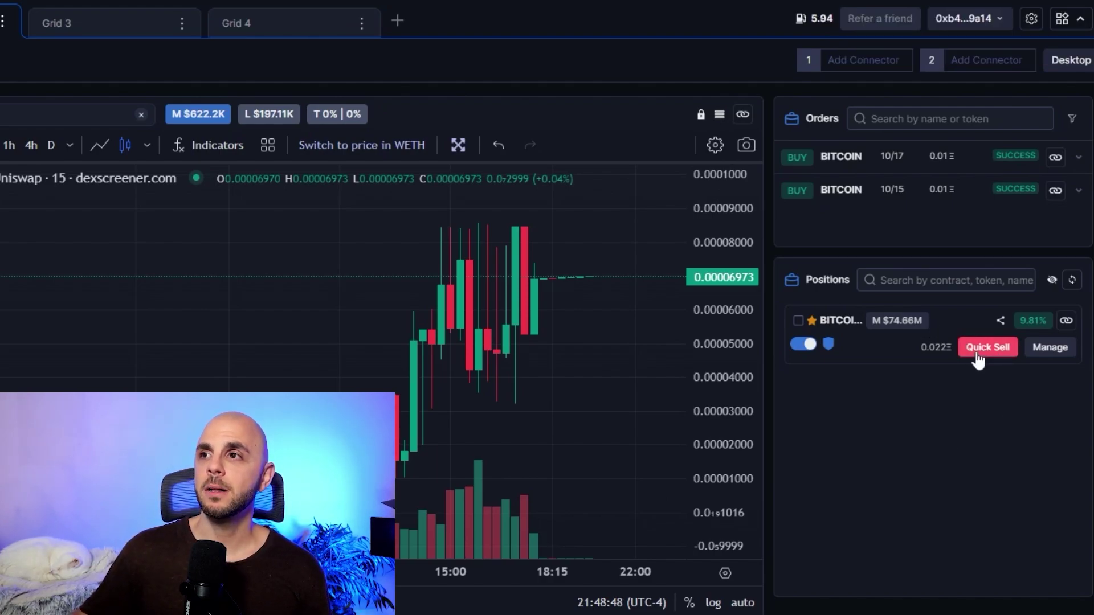
Examine the BITCOIN position's Quick Sell and Manage options, and compare them with the Advanced Sell options in Quick Order.
left_click(979, 358)
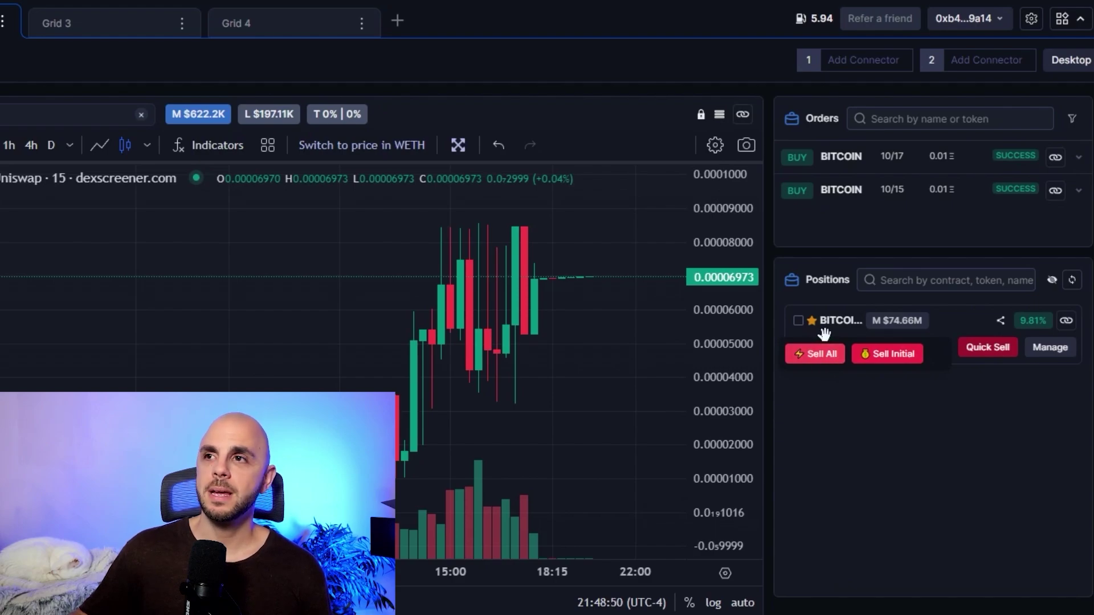
left_click(1051, 350)
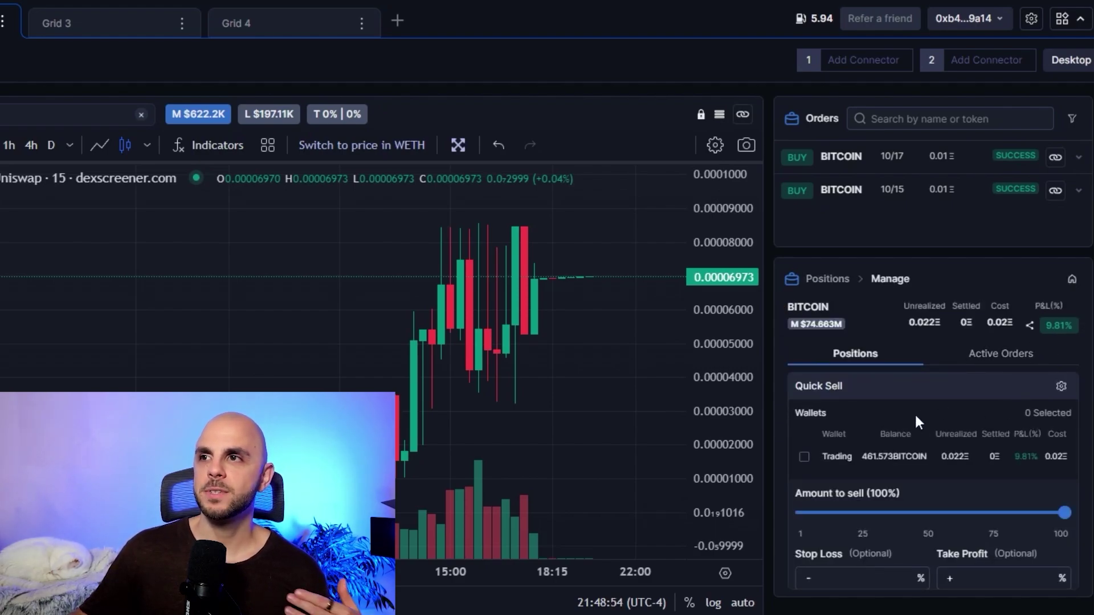
scroll(920, 413, "down", 1)
left_click(852, 534)
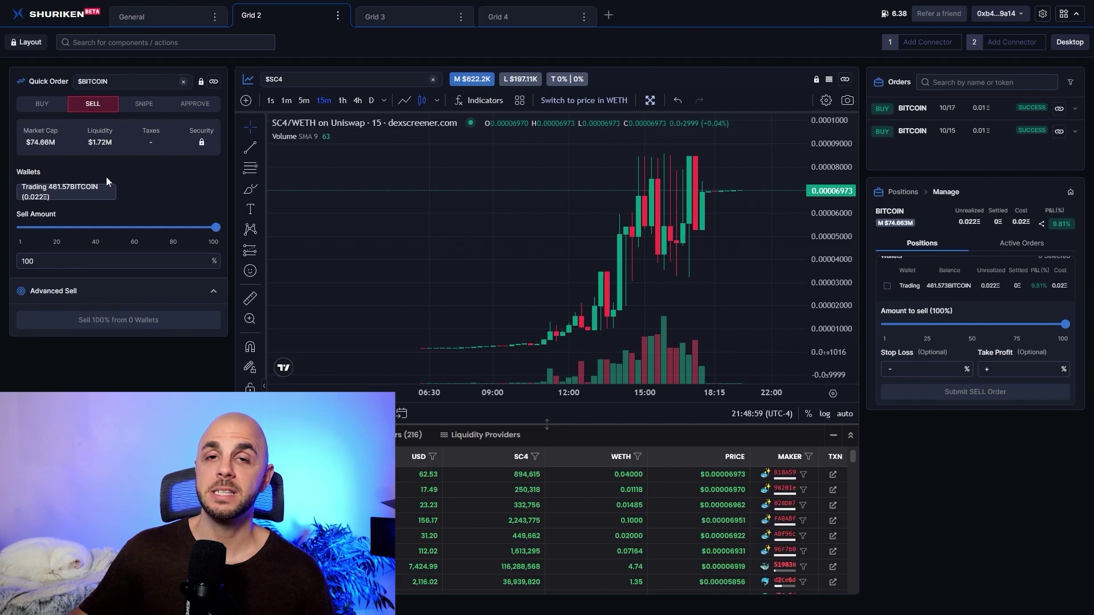
left_click(214, 291)
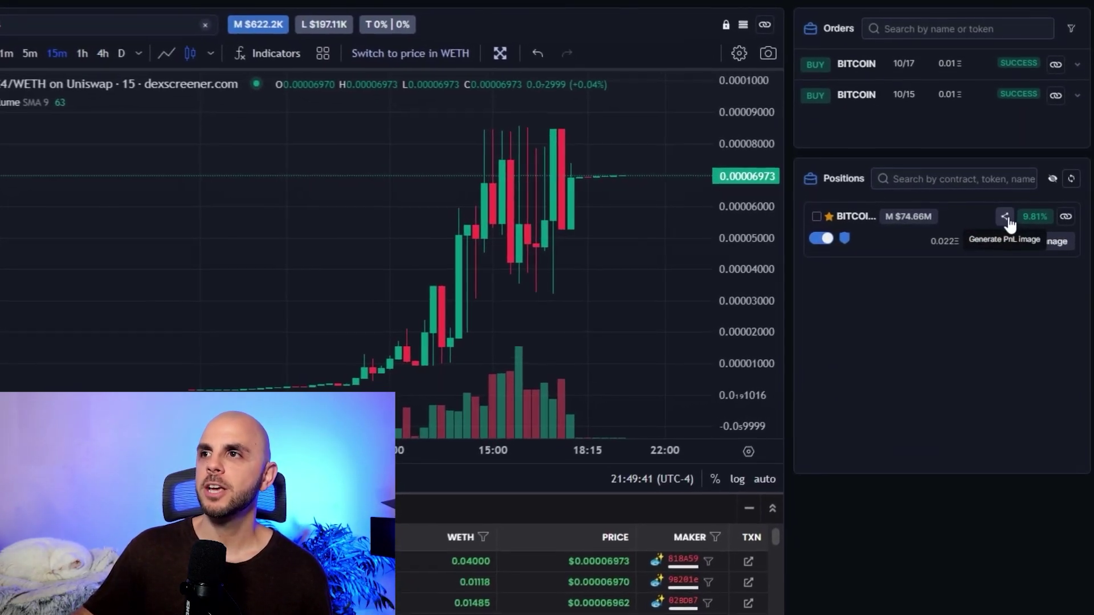
Generate the PnL image of the BITCOIN position and look at the next card design.
left_click(1005, 216)
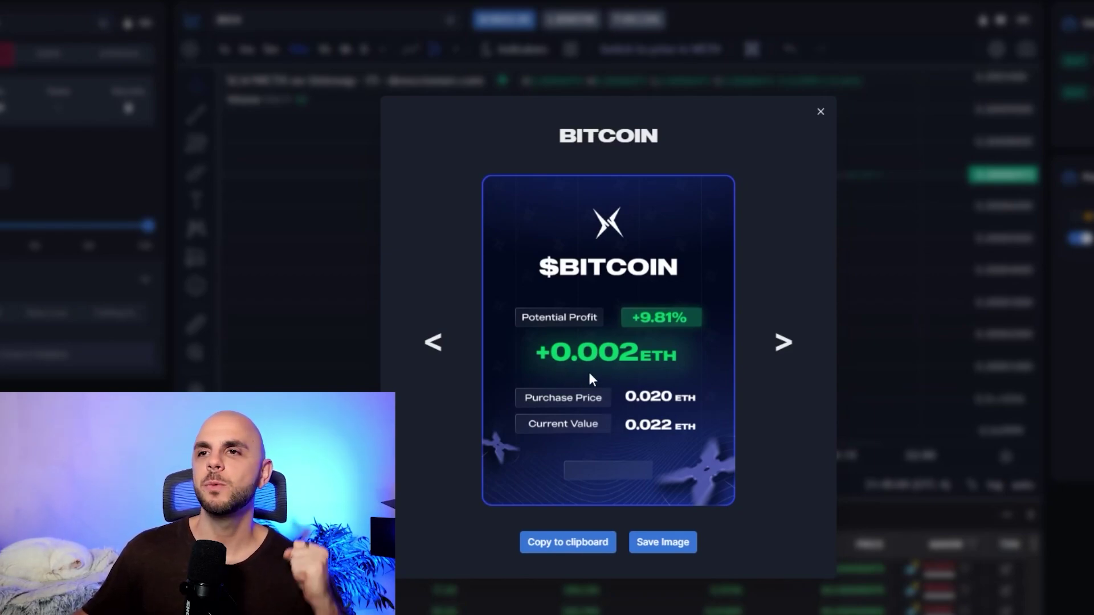
left_click(784, 344)
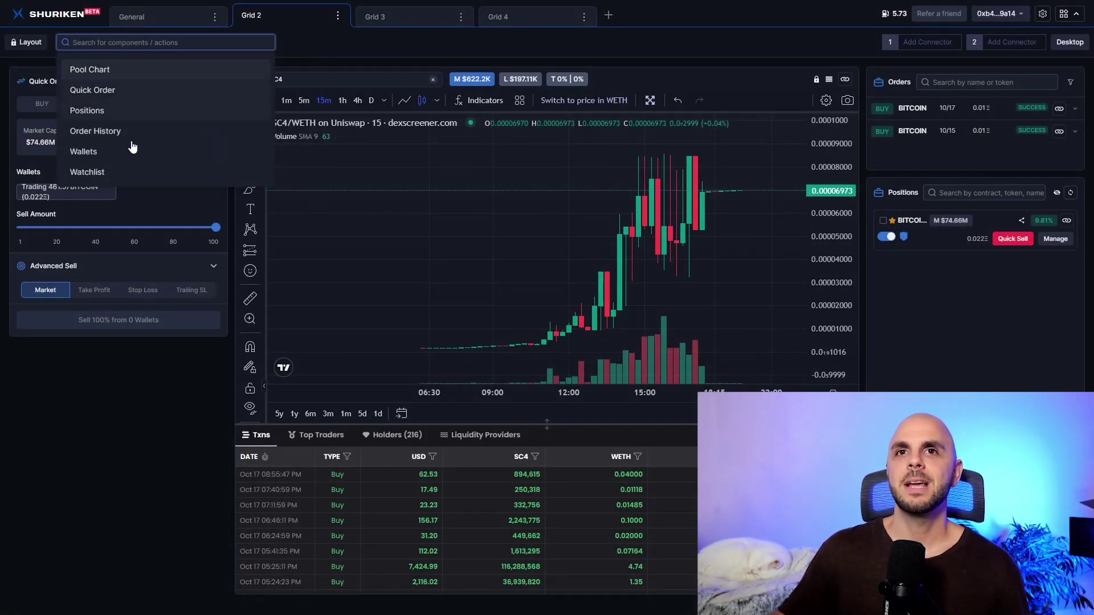
Add a Wallets component below Quick Order, widen it to match Quick Order's width, and lock the layout.
left_click(132, 148)
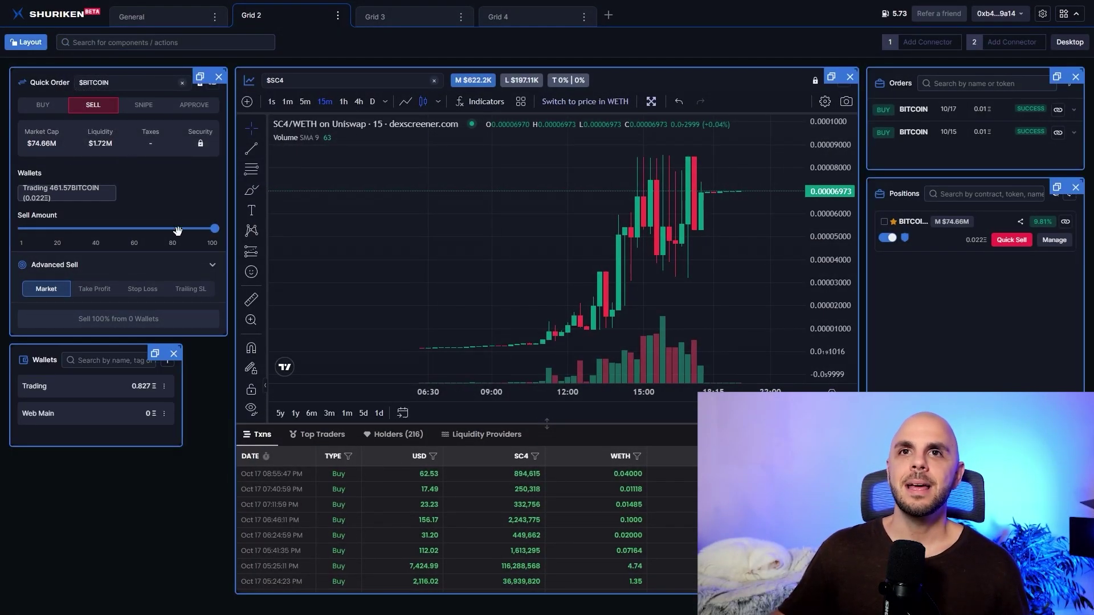
left_click_drag(180, 445, 227, 449)
left_click(26, 44)
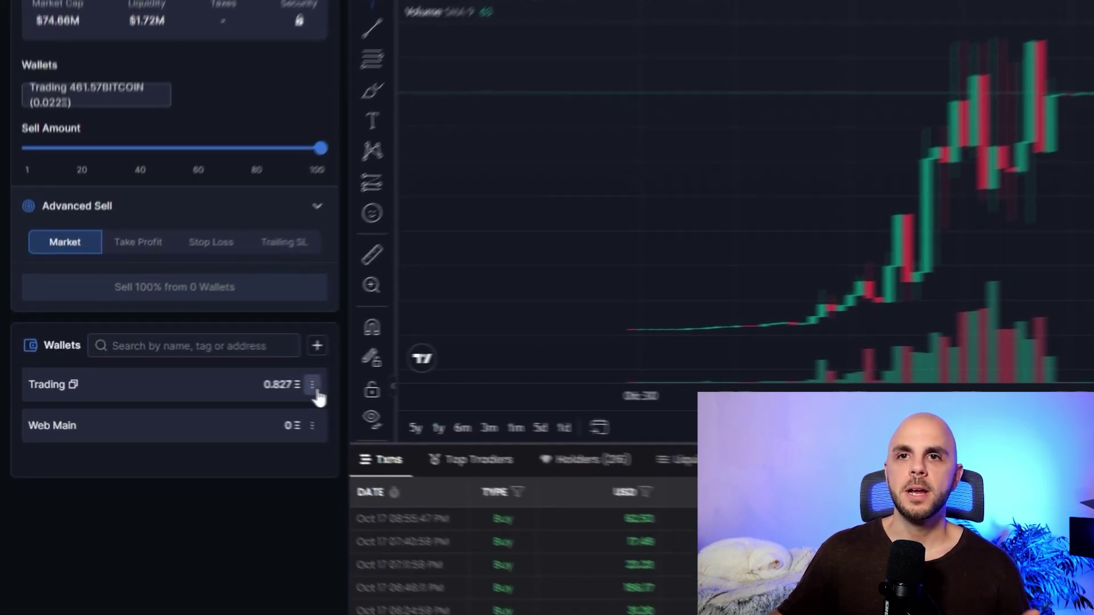
Look at the Trading wallet's edit, export and delete options, and review the Generate and Import forms for new wallets.
left_click(210, 386)
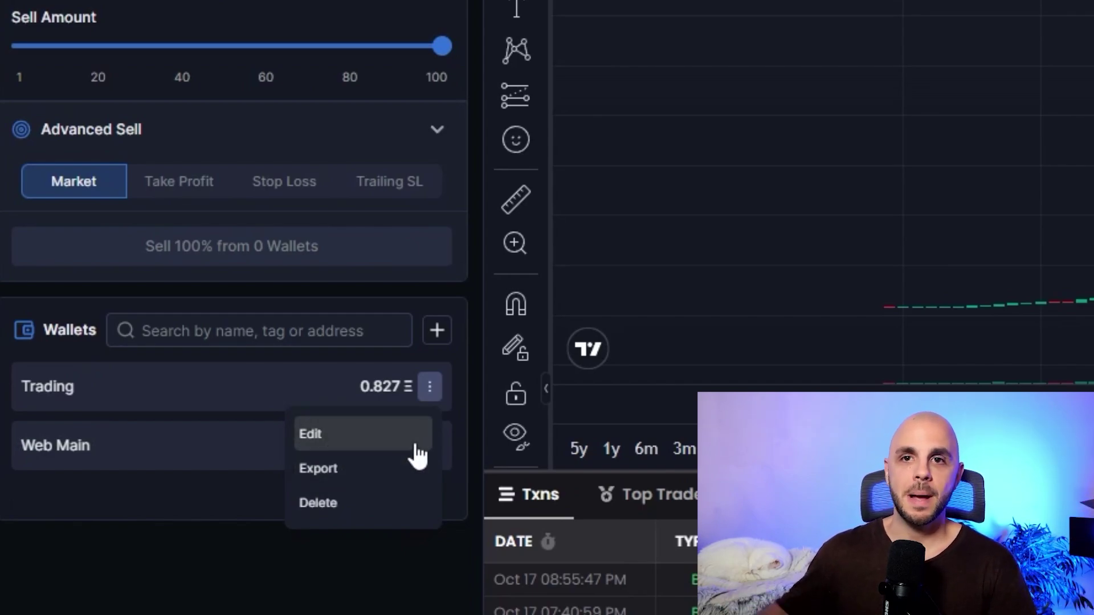
left_click(437, 331)
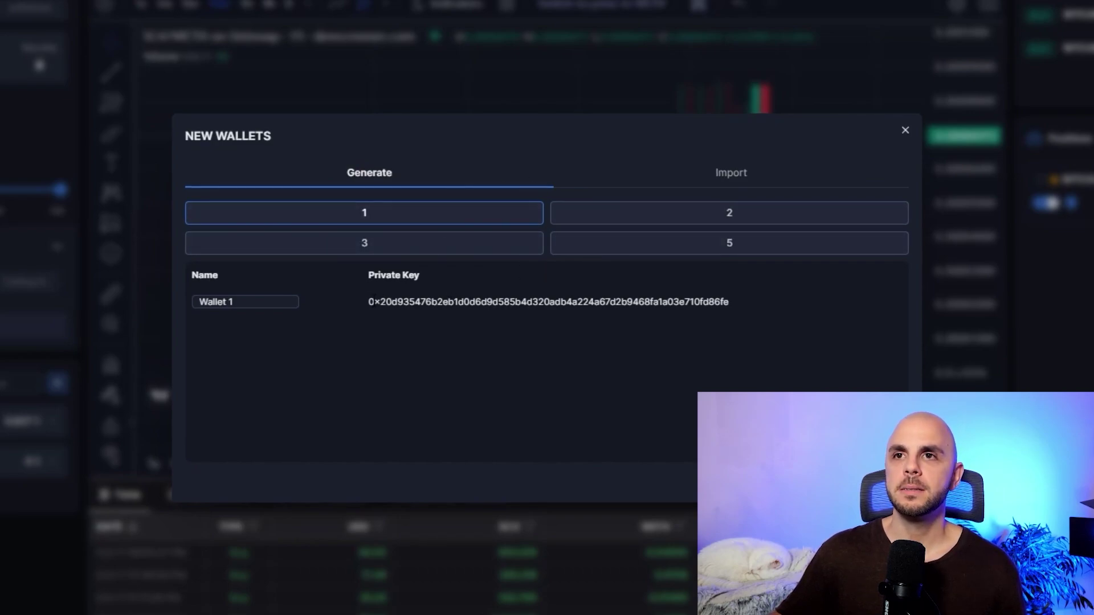
left_click_drag(369, 301, 684, 301)
left_click(756, 296)
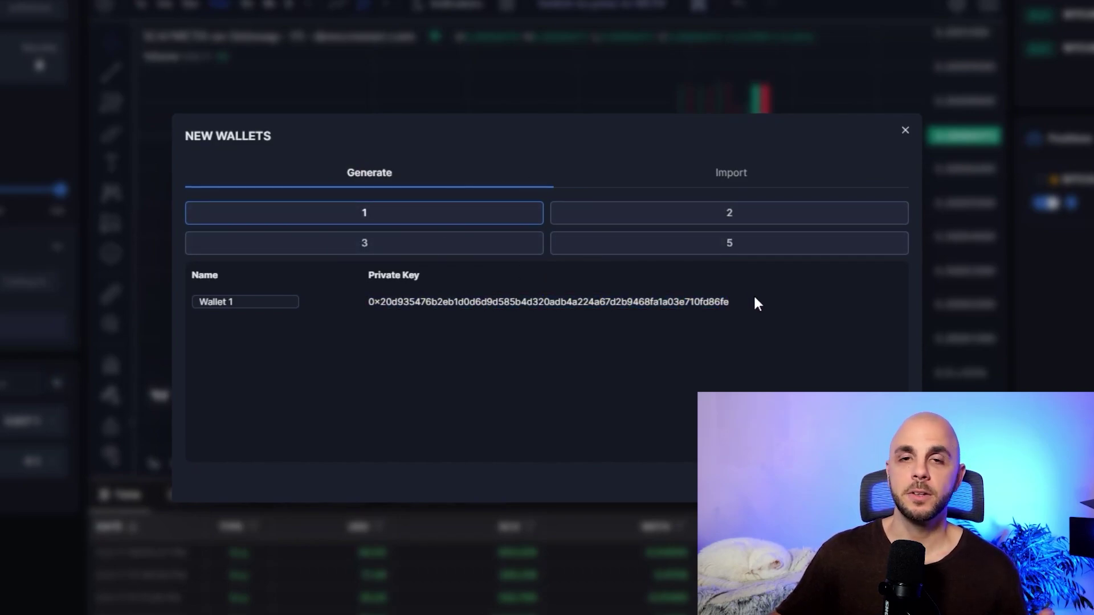
left_click(726, 178)
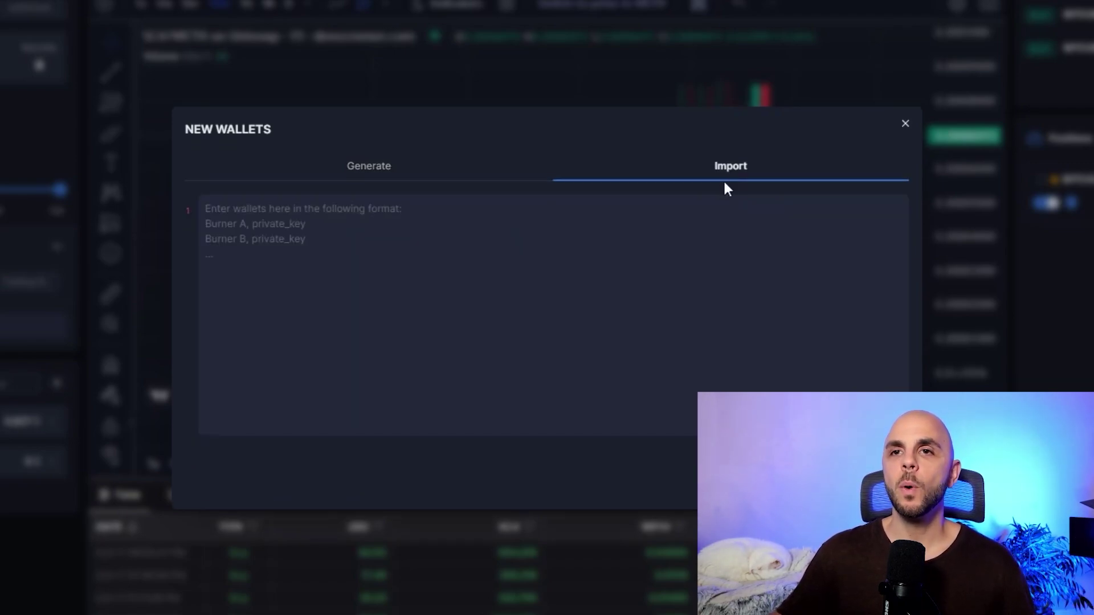
Enter a sample wallet name and private key in the wallet Import form, and leave the form without importing.
left_click(448, 226)
type("name, 0x204124")
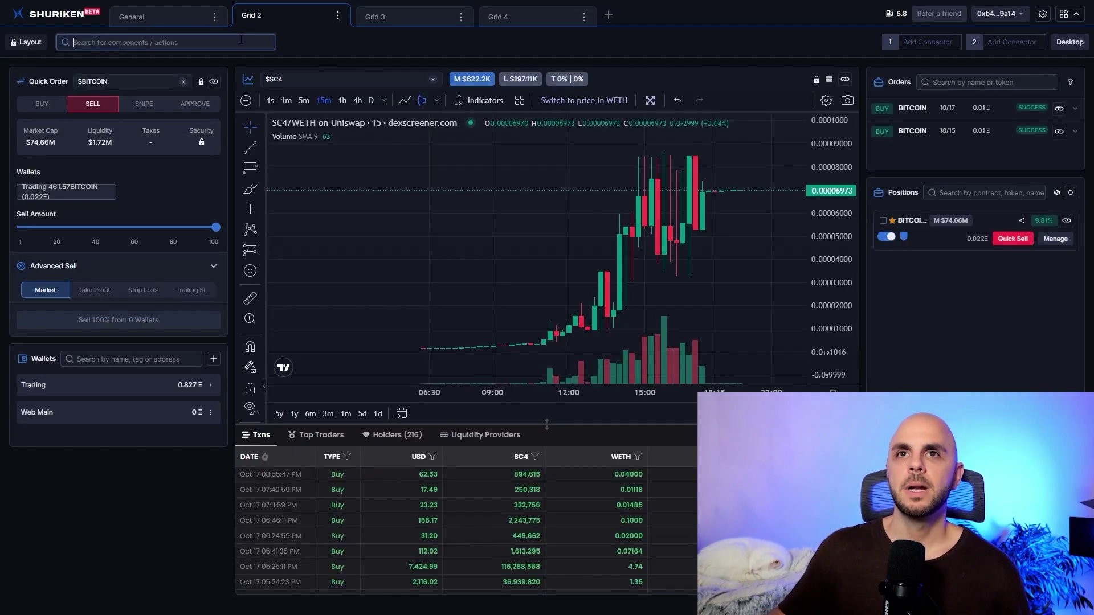
Add a Watchlist component between Quick Order and Wallets at Quick Order's width, and lock the layout.
left_click(165, 42)
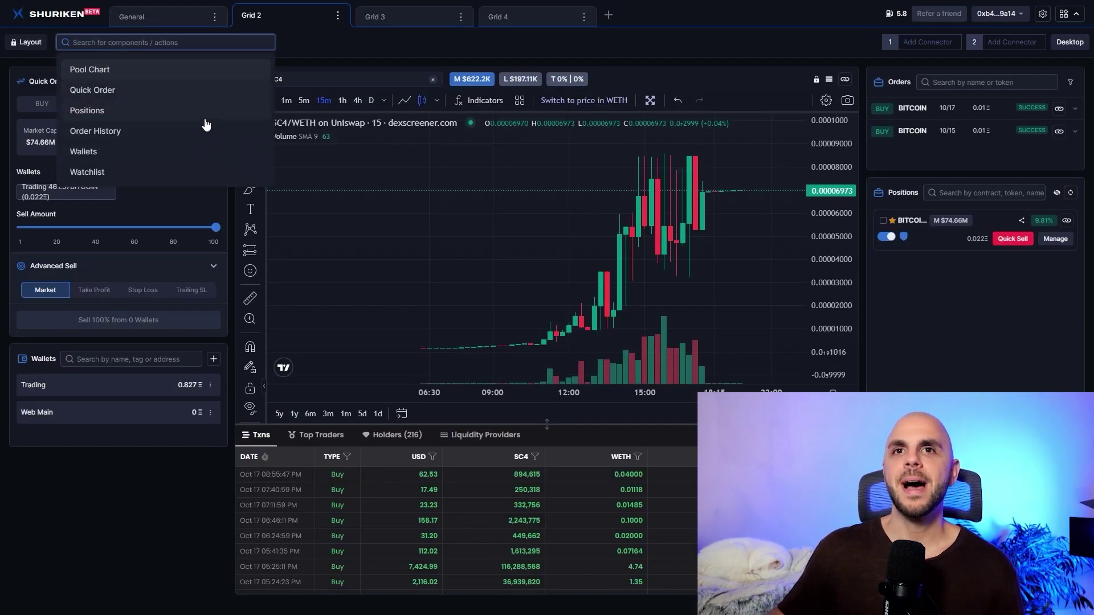
left_click(111, 174)
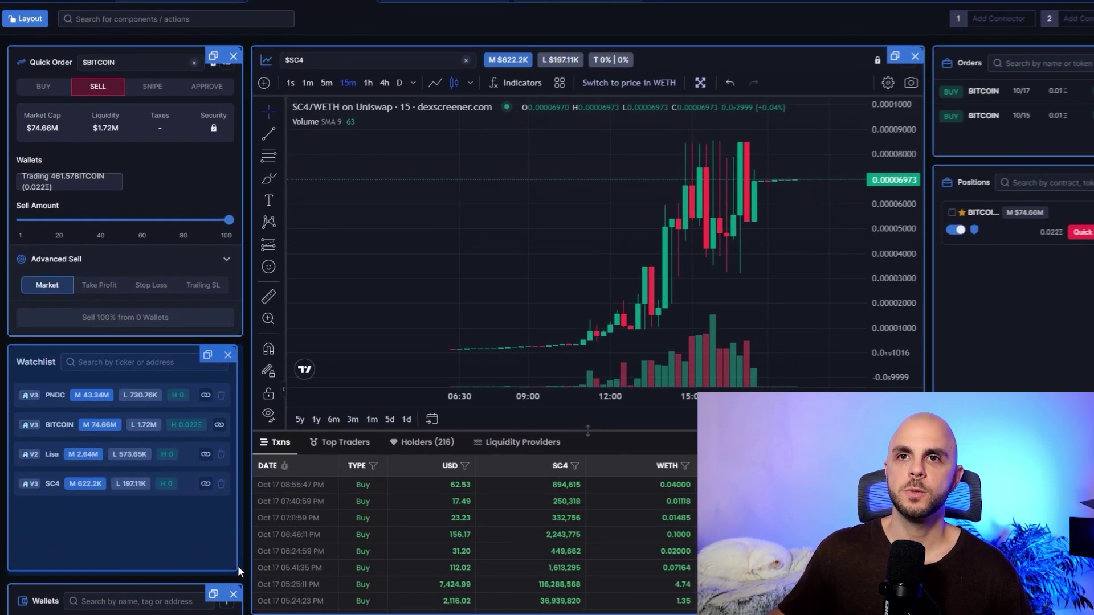
Look up the BOBA token by its pasted contract address and add it to the watchlist.
left_click(205, 365)
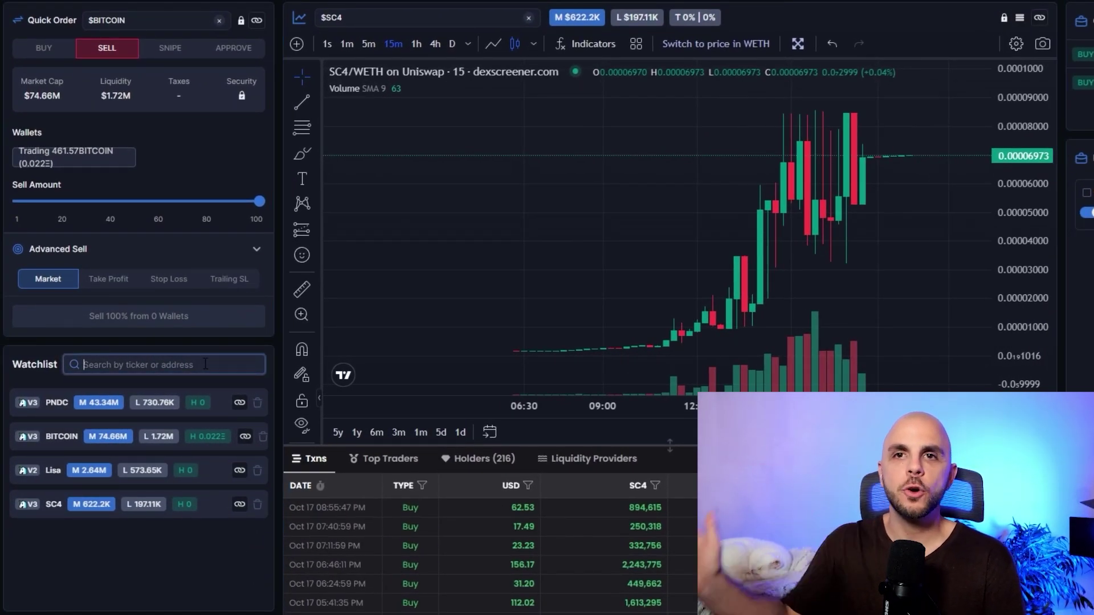
key("ctrl+v")
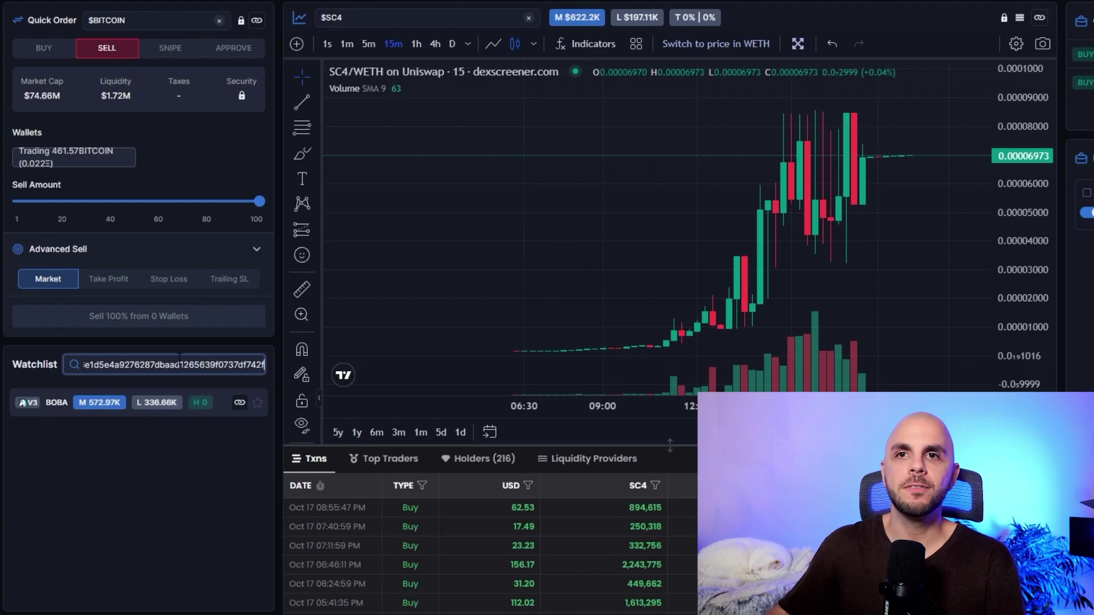
left_click(257, 403)
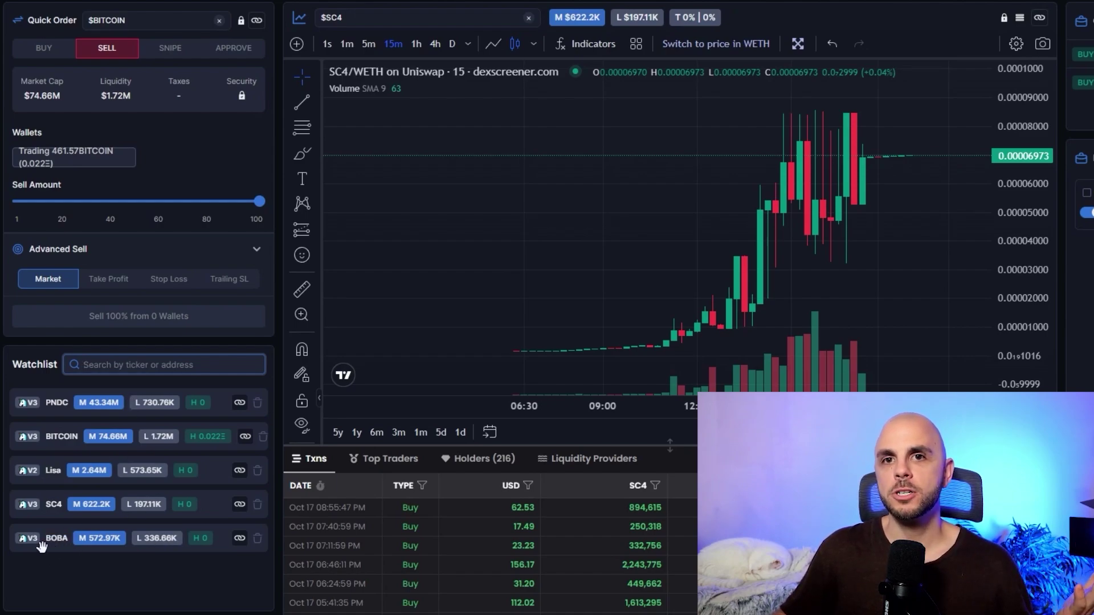
Remove the Lisa token from the watchlist.
left_click_drag(54, 541, 46, 482)
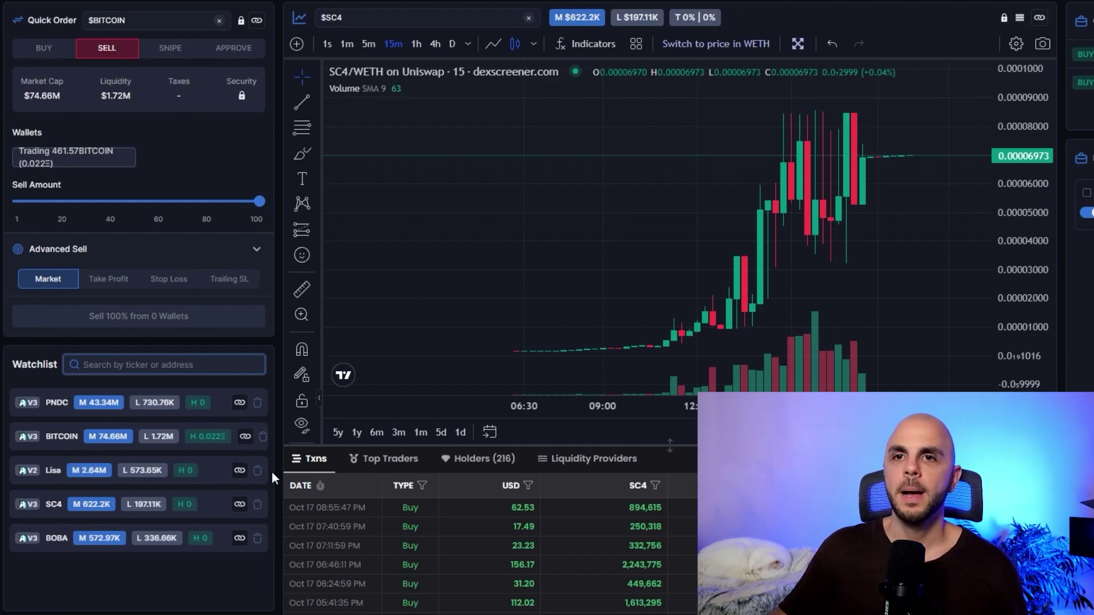
left_click(257, 471)
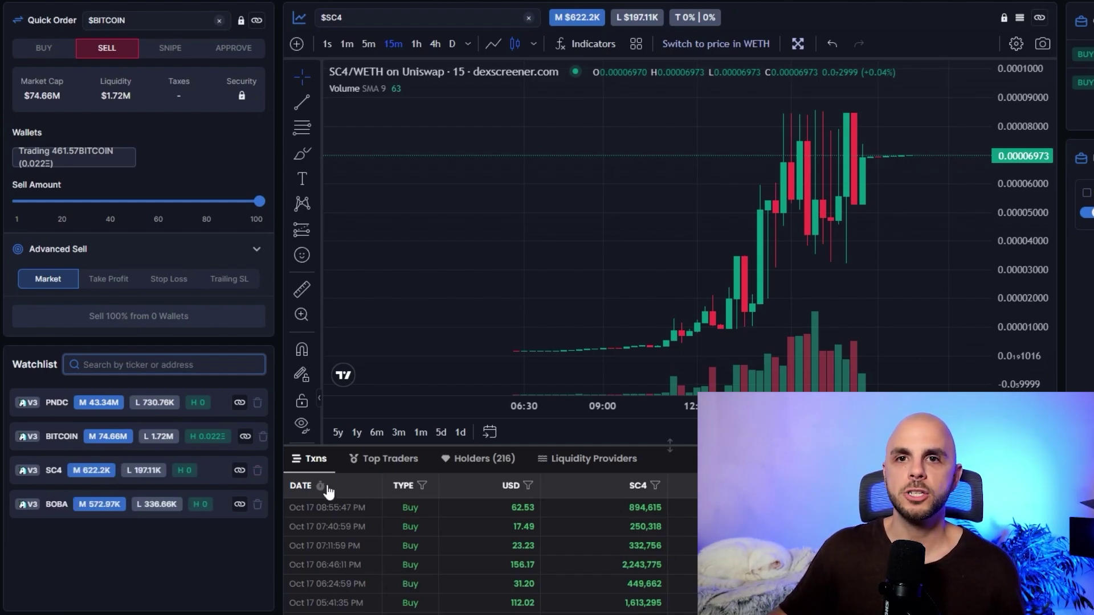
Copy BITCOIN's contract address from the watchlist and load that token in the pool chart in place of SC4.
left_click(62, 437)
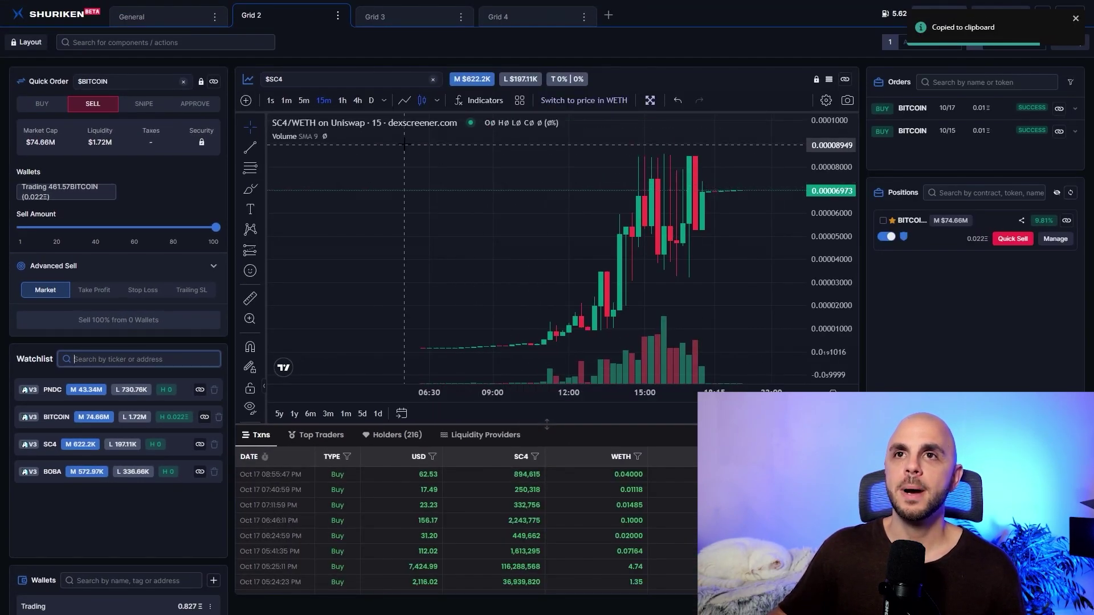
left_click(434, 80)
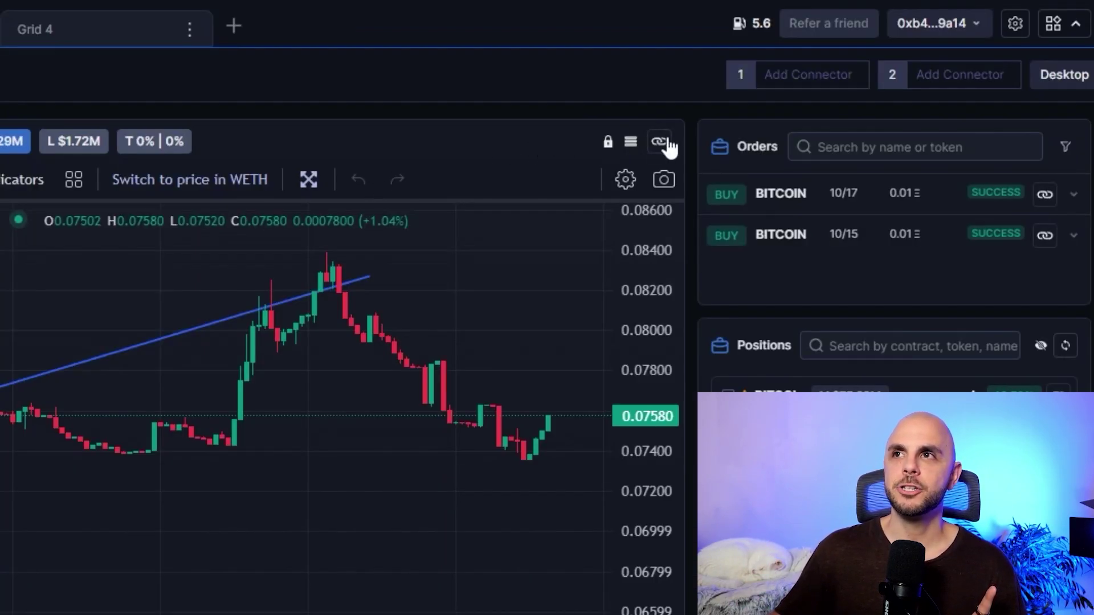
Assign BITCOIN to connector 1 from its 10/17 order in the order history.
left_click(1045, 199)
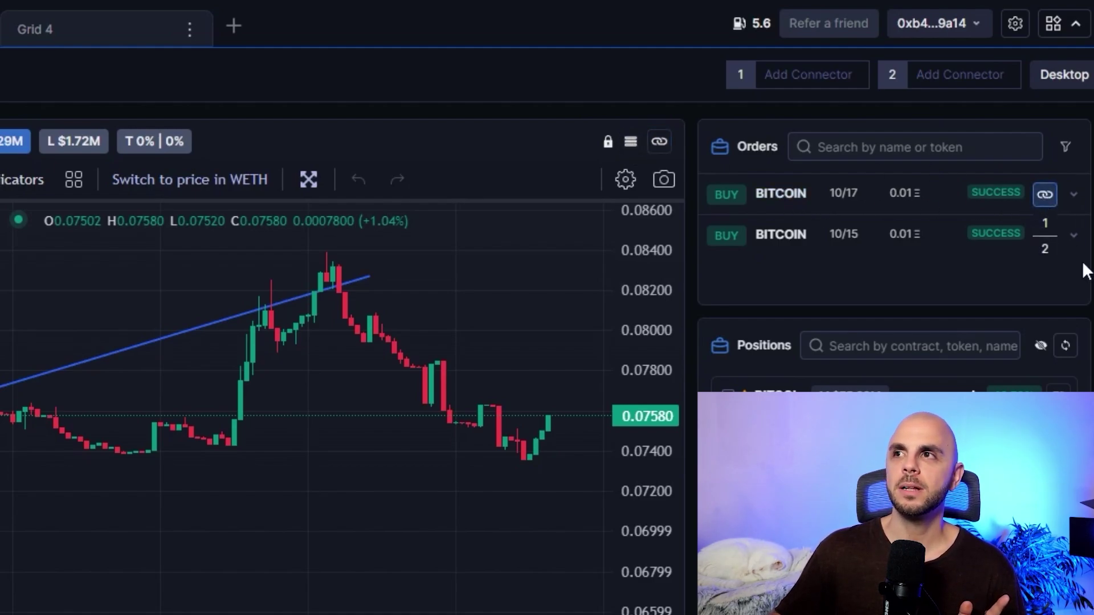
left_click(1046, 230)
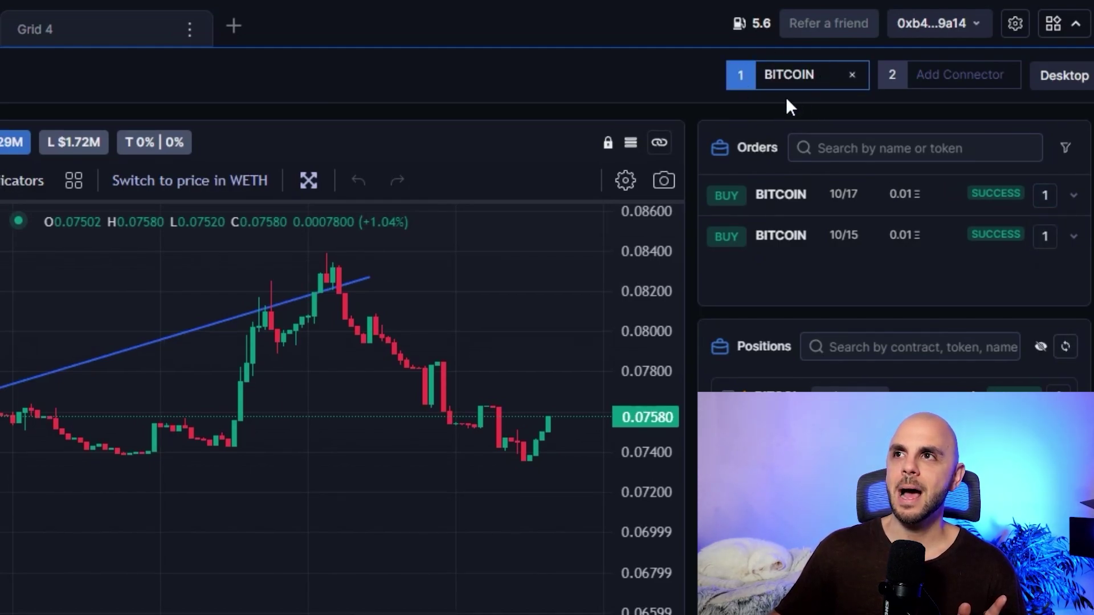
left_click(1076, 24)
left_click(1076, 25)
left_click(1076, 26)
left_click(1076, 26)
left_click(1075, 25)
left_click(1077, 30)
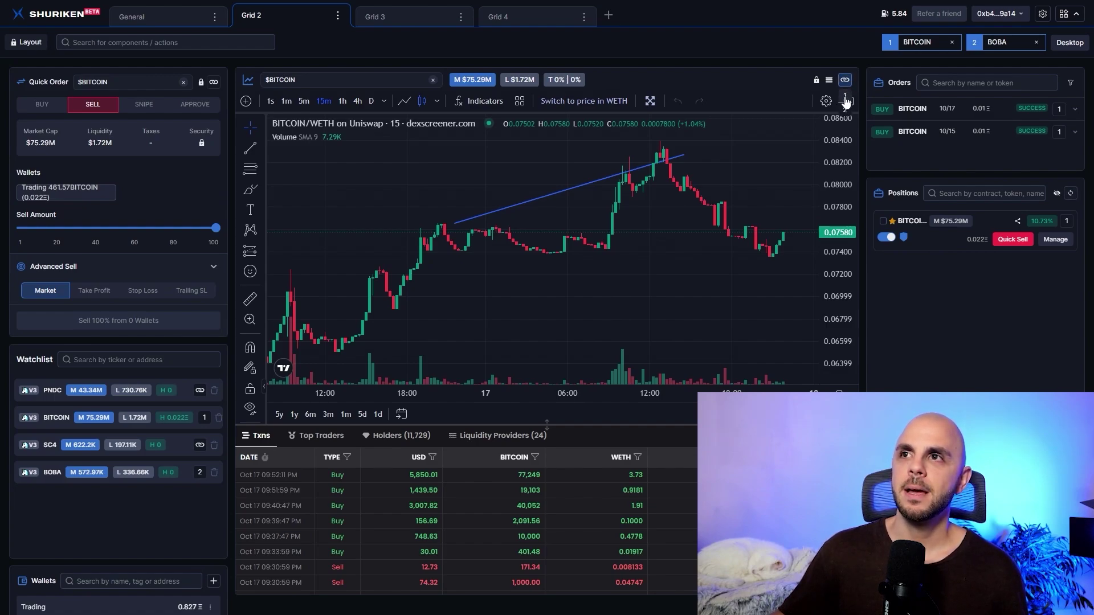
Link both the pool chart and the Quick Order component to connector 1.
left_click(845, 98)
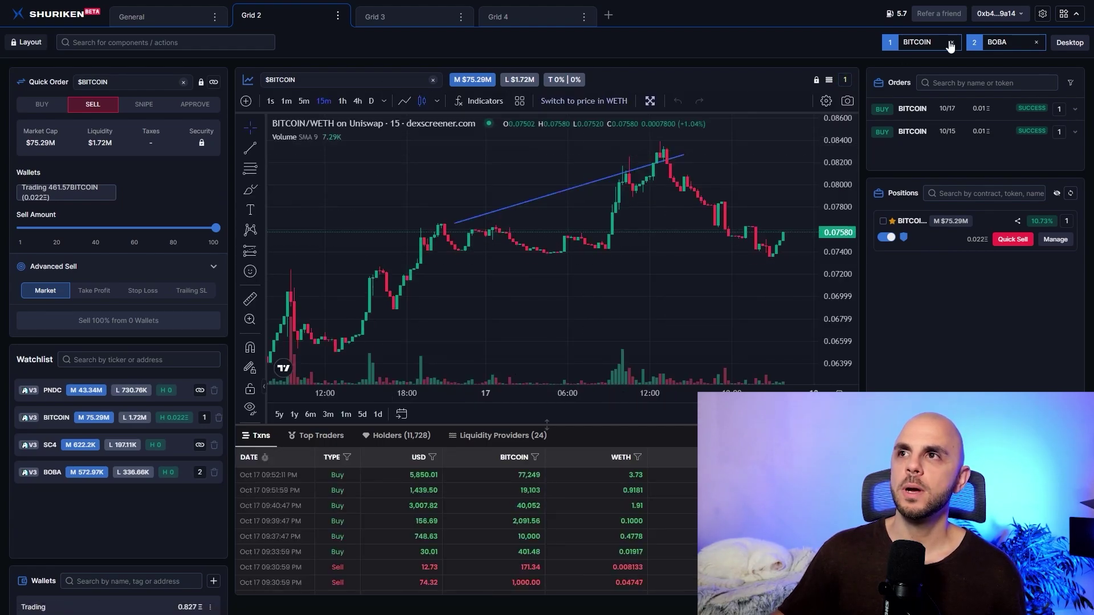
left_click(214, 83)
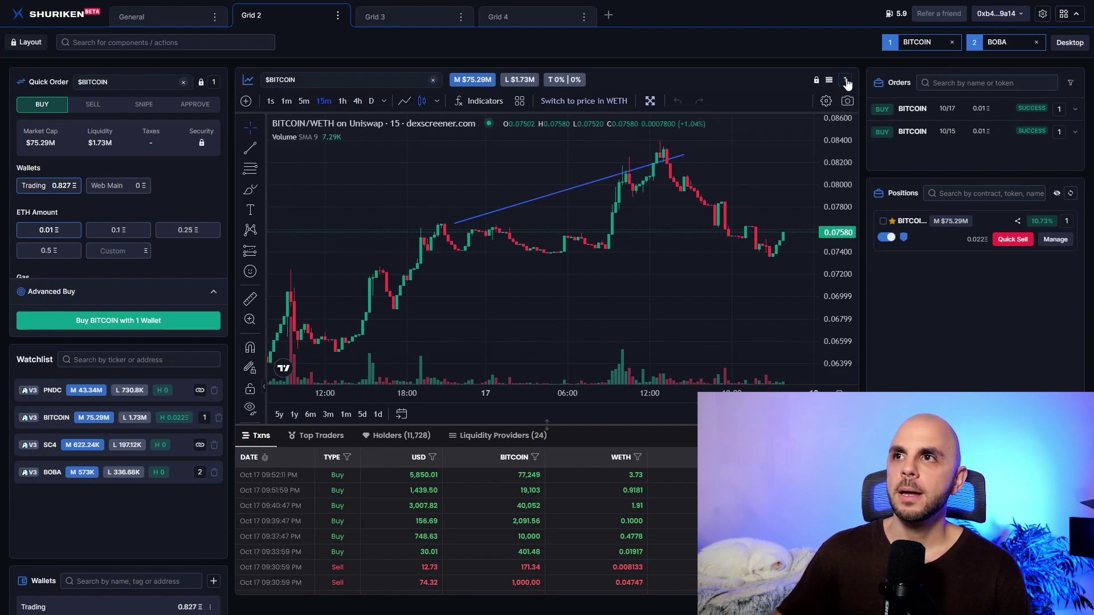
Switch the pool chart to connector 2 to view BOBA, and return it to connector 1.
left_click(846, 81)
left_click(845, 112)
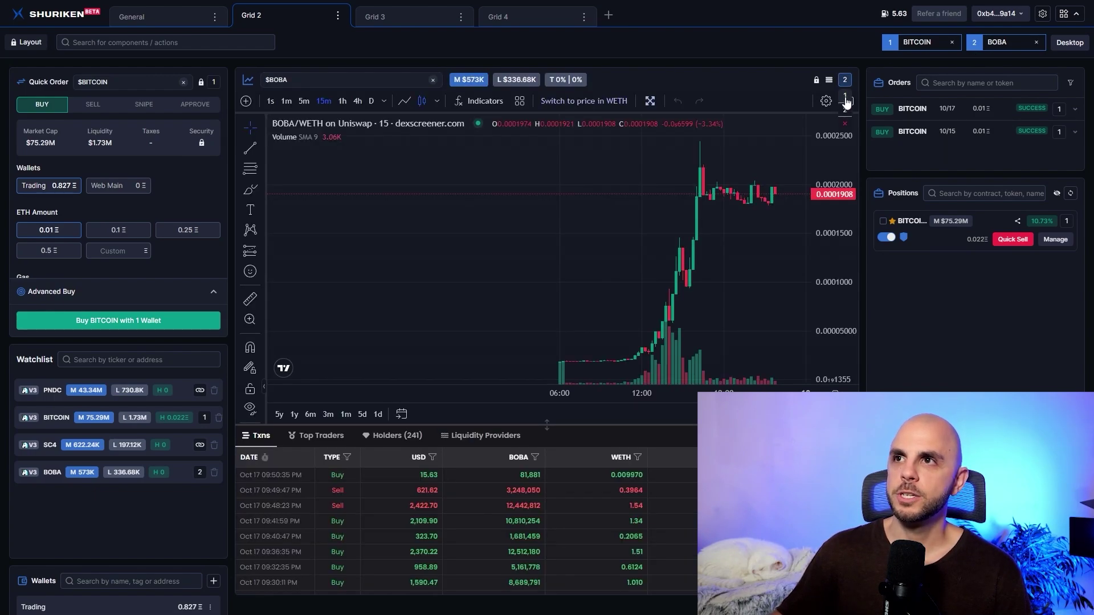
left_click(845, 98)
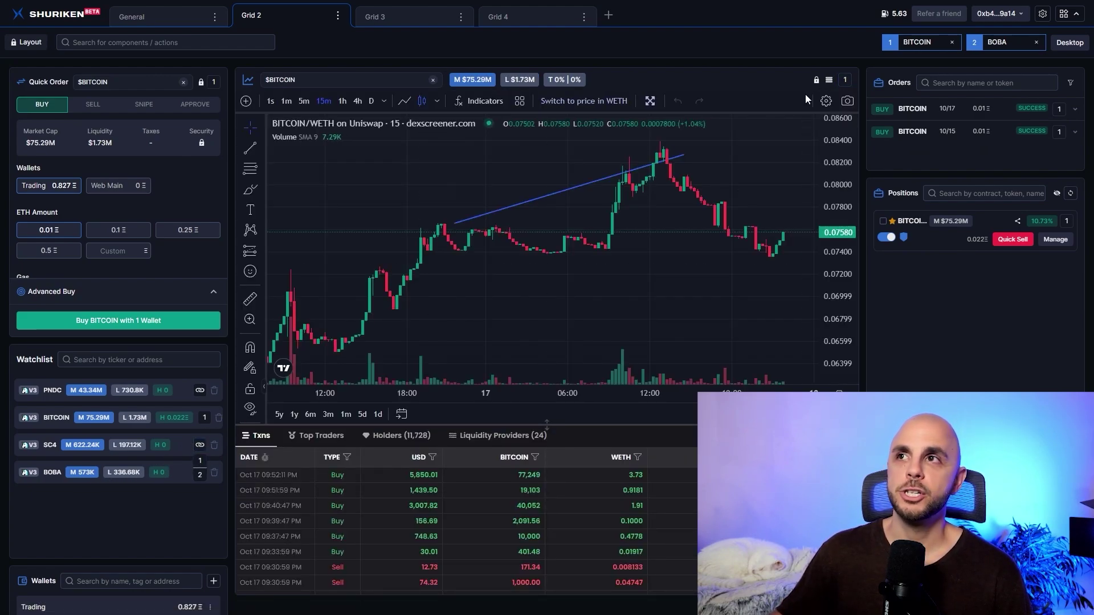
Assign SC4 from the watchlist to connector 1.
left_click(200, 462)
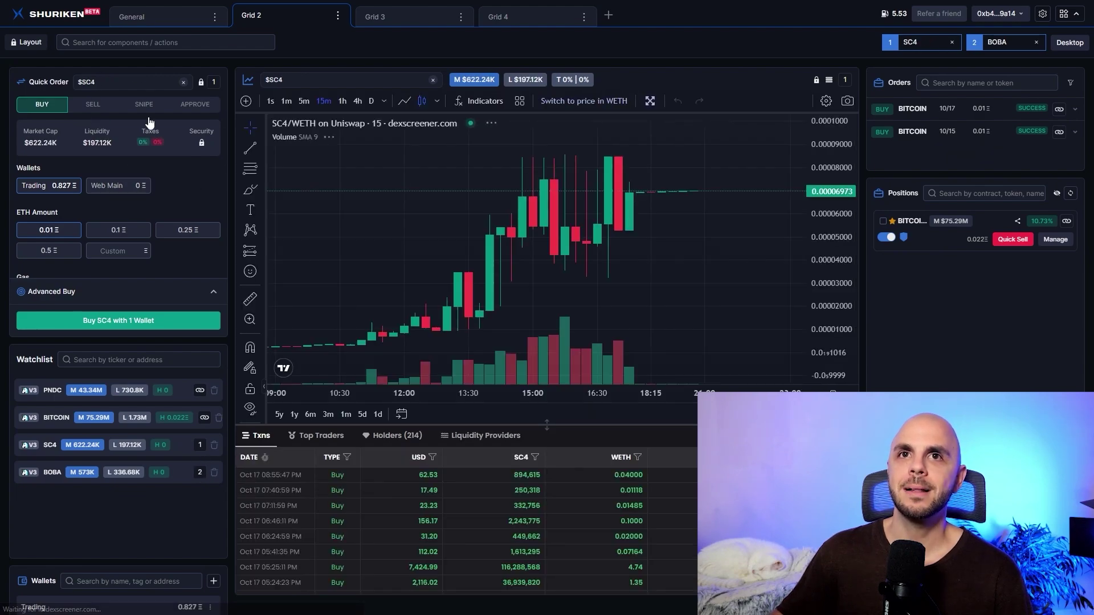